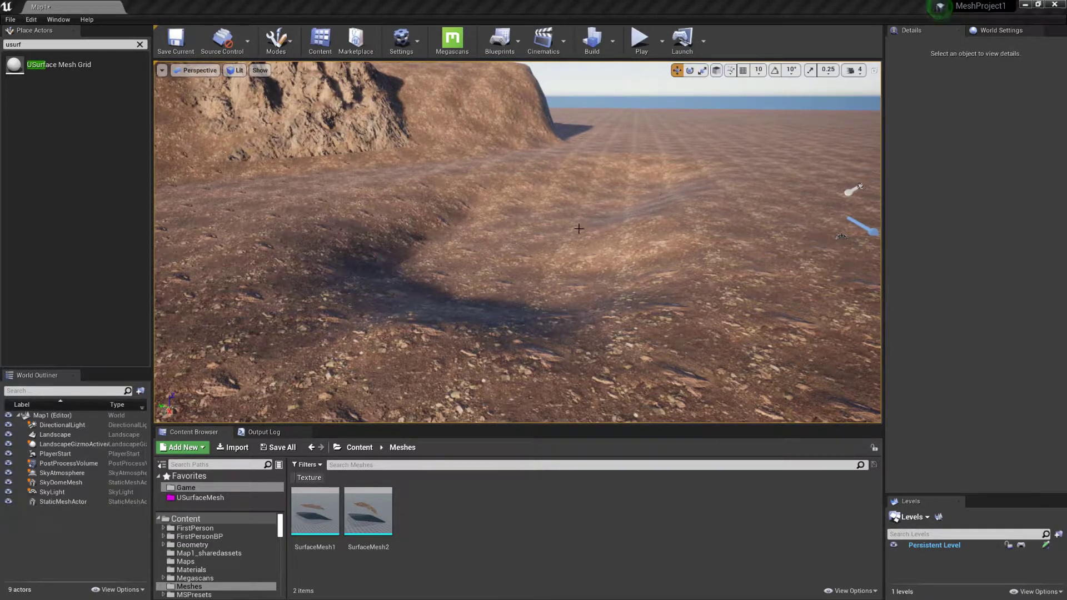
# Find the USurface Mesh Grid actor with the search term "usurf", place it above the landscape depression and lower it into the hollow
pyautogui.moveTo(583, 263); pyautogui.dragTo(559, 262, button='right')
pyautogui.press('a')
pyautogui.press('d')
pyautogui.press('q')
pyautogui.press('e')
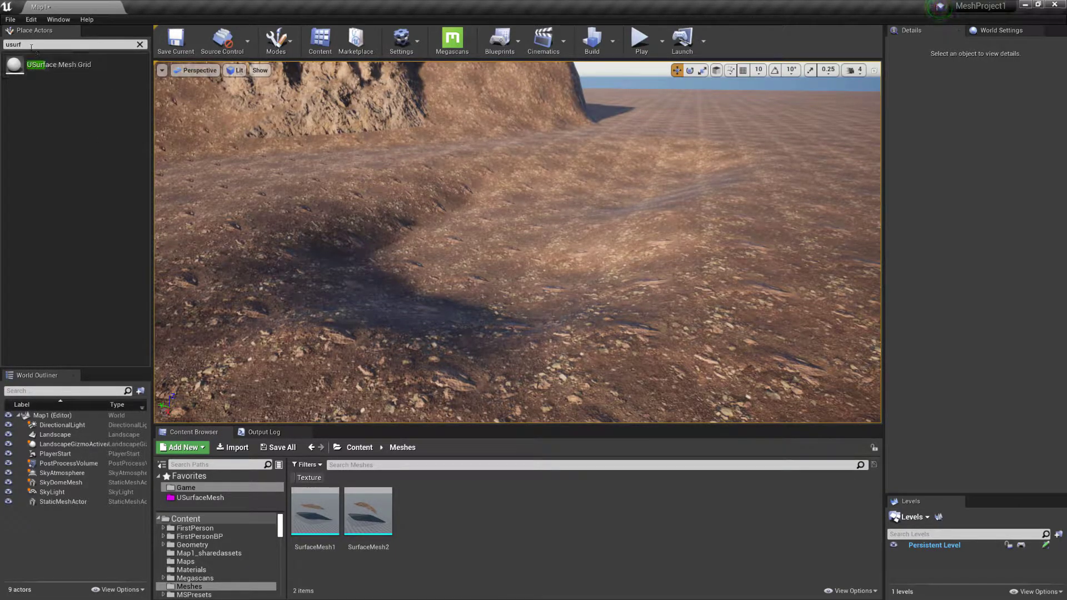
pyautogui.click(140, 44)
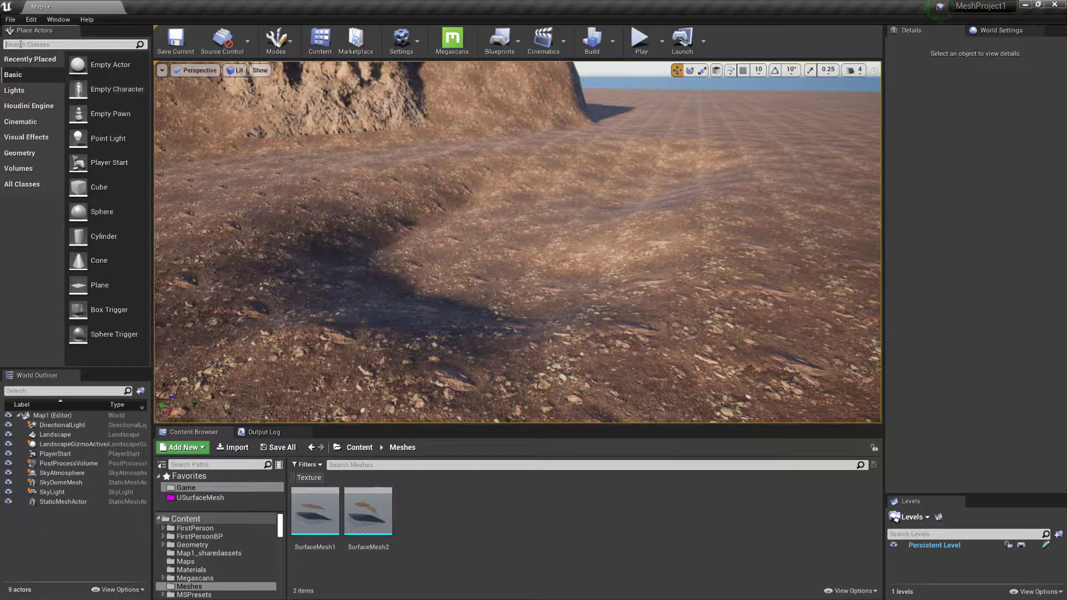
pyautogui.write('usurf')
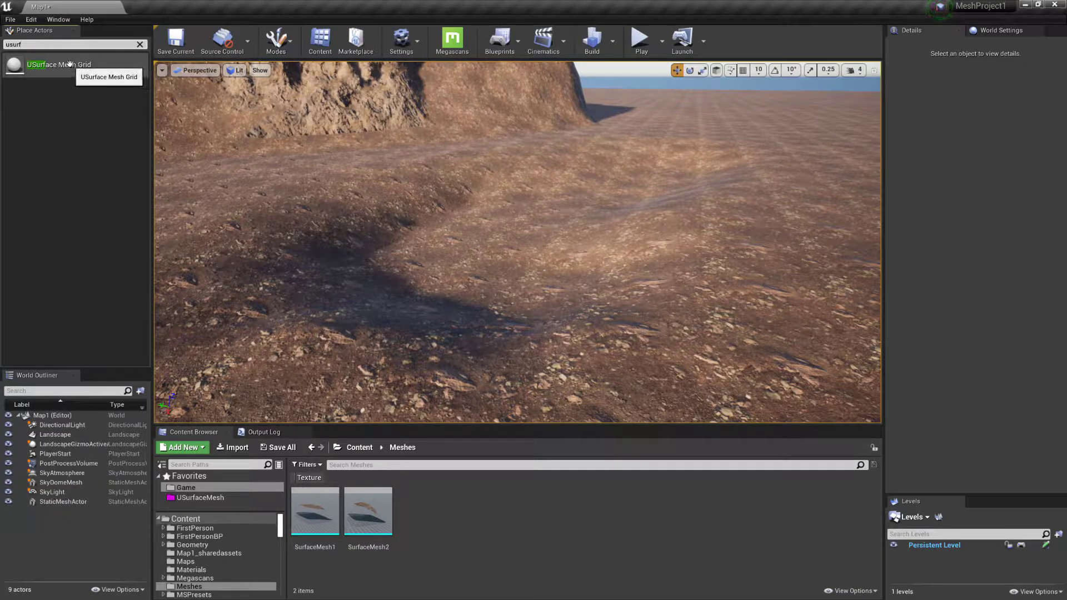
pyautogui.moveTo(69, 65); pyautogui.dragTo(514, 233)
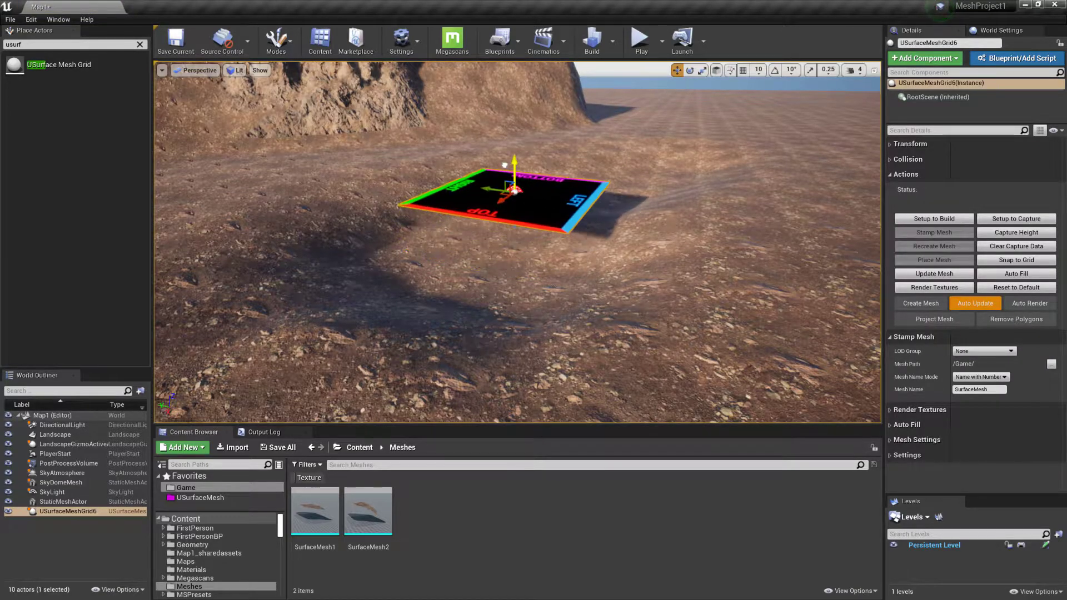
pyautogui.moveTo(505, 165); pyautogui.dragTo(499, 180)
# Run Auto Fill on the mesh grid so it fits the landscape depression
pyautogui.moveTo(511, 271); pyautogui.dragTo(523, 303, button='right')
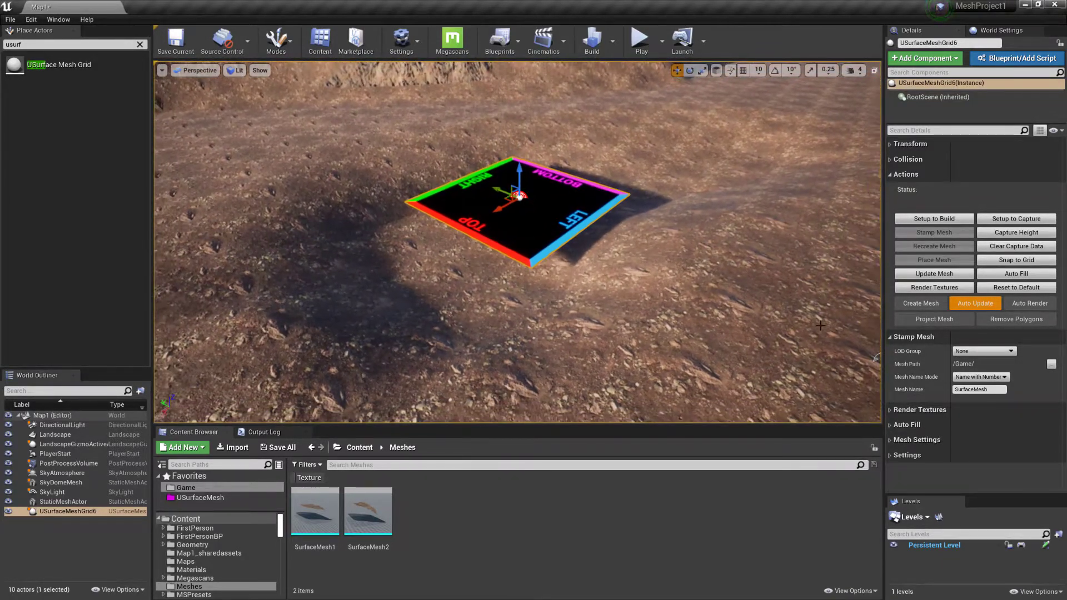
pyautogui.click(1017, 273)
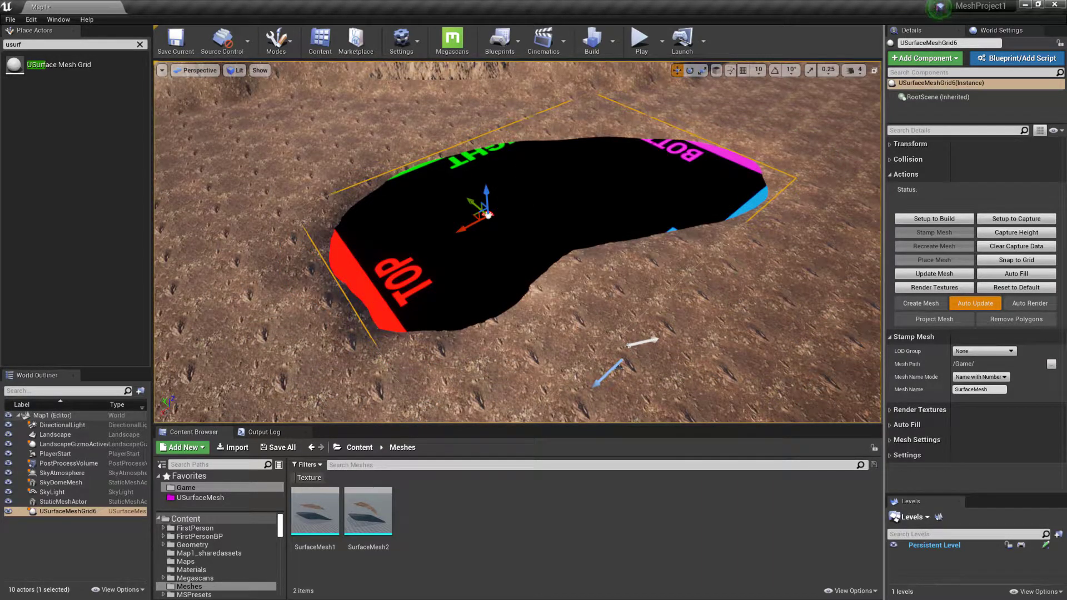
pyautogui.moveTo(518, 243); pyautogui.dragTo(482, 224, button='right')
pyautogui.moveTo(625, 260); pyautogui.dragTo(556, 266, button='right')
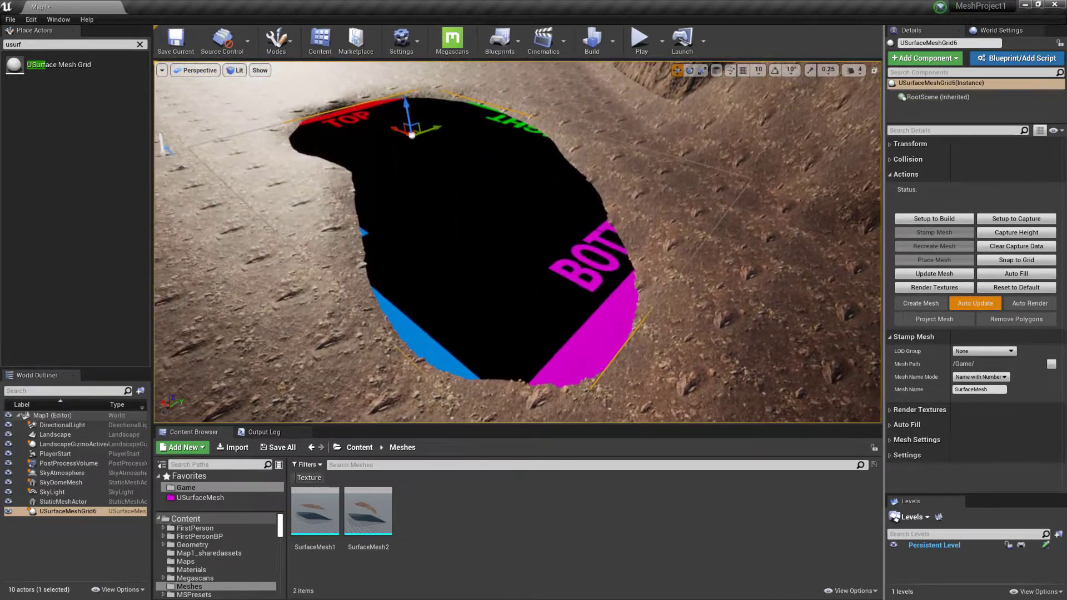
# Set Auto Fill Samples to 128 in the mesh grid's Auto Fill settings and run Auto Fill again
pyautogui.click(890, 425)
pyautogui.scroll(-2, 938, 413)
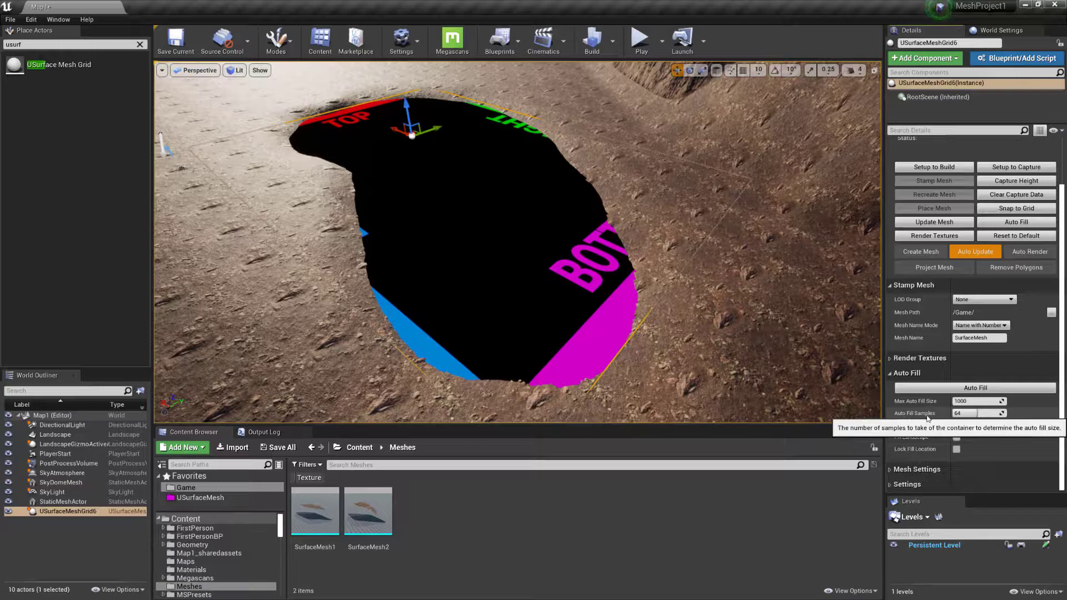
pyautogui.moveTo(739, 289); pyautogui.dragTo(661, 306, button='right')
pyautogui.moveTo(500, 239); pyautogui.dragTo(492, 242, button='right')
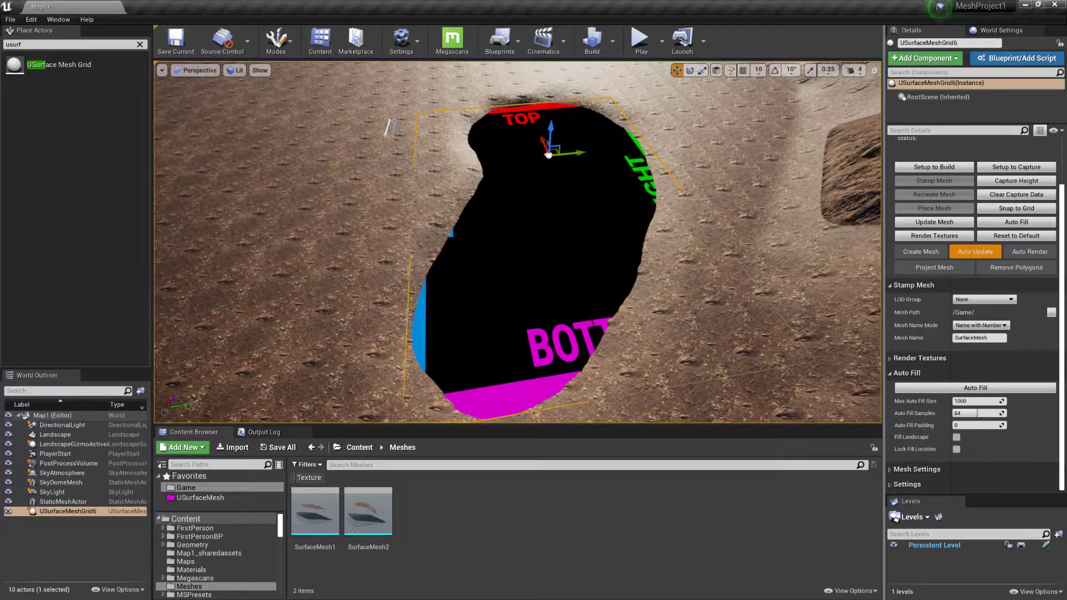
pyautogui.moveTo(587, 267)
pyautogui.mouseDown(button='right')
pyautogui.moveTo(588, 283)
pyautogui.moveTo(587, 267)
pyautogui.mouseUp(button='right')
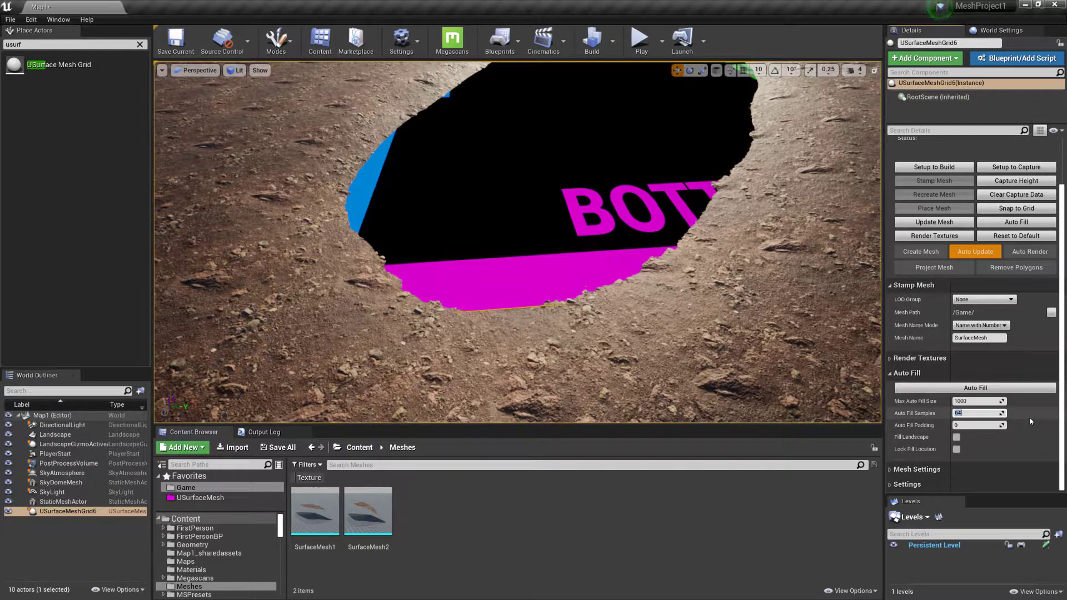
pyautogui.write('128')
pyautogui.press('Return')
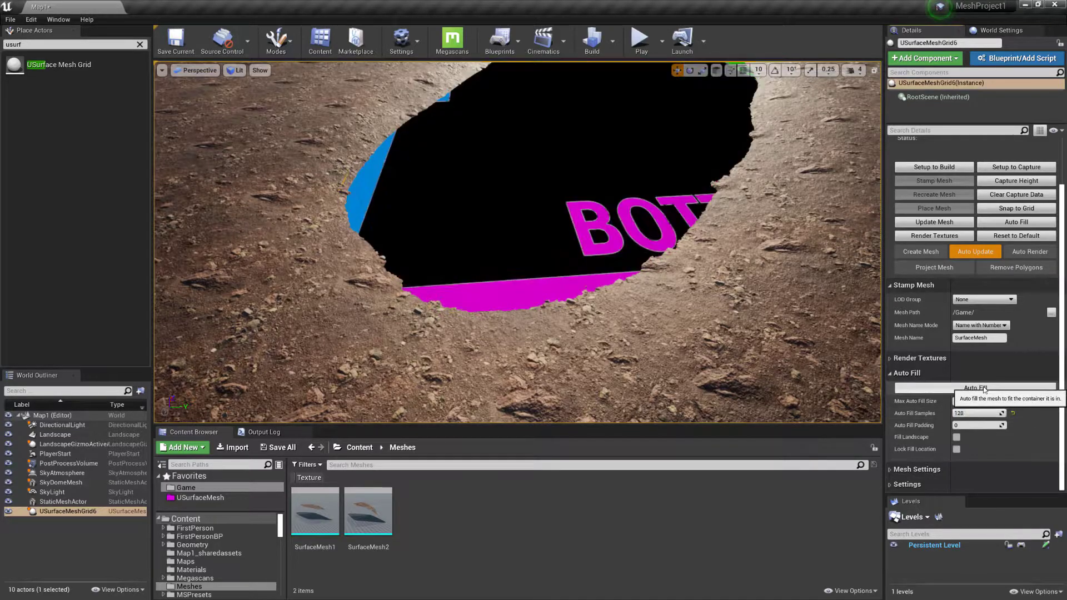
# Inspect the landscape triangulation around the filled depression in Brush Wireframe view and return to Lit view
pyautogui.moveTo(537, 283); pyautogui.dragTo(524, 291, button='right')
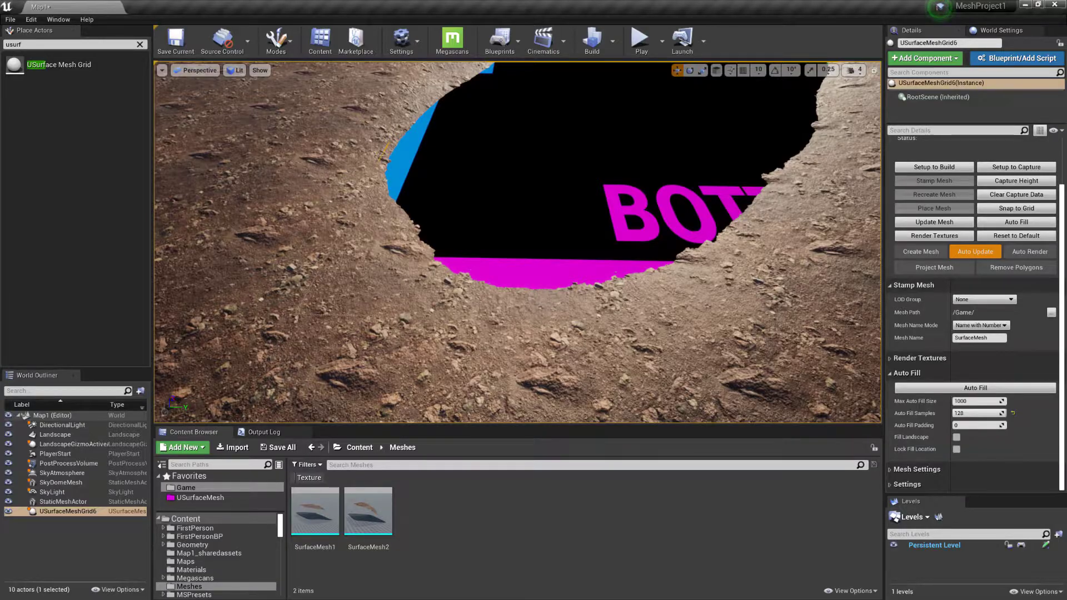
pyautogui.moveTo(491, 298); pyautogui.dragTo(527, 298, button='right')
pyautogui.hotkey('alt', '2')
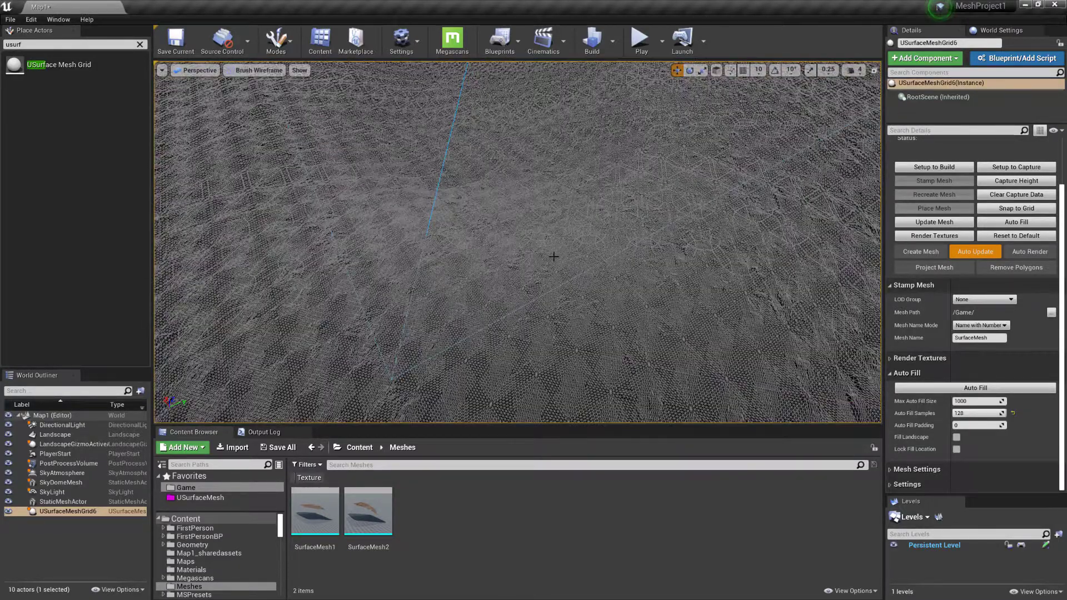
pyautogui.moveTo(552, 256); pyautogui.dragTo(547, 228, button='right')
pyautogui.moveTo(309, 142); pyautogui.dragTo(313, 150, button='right')
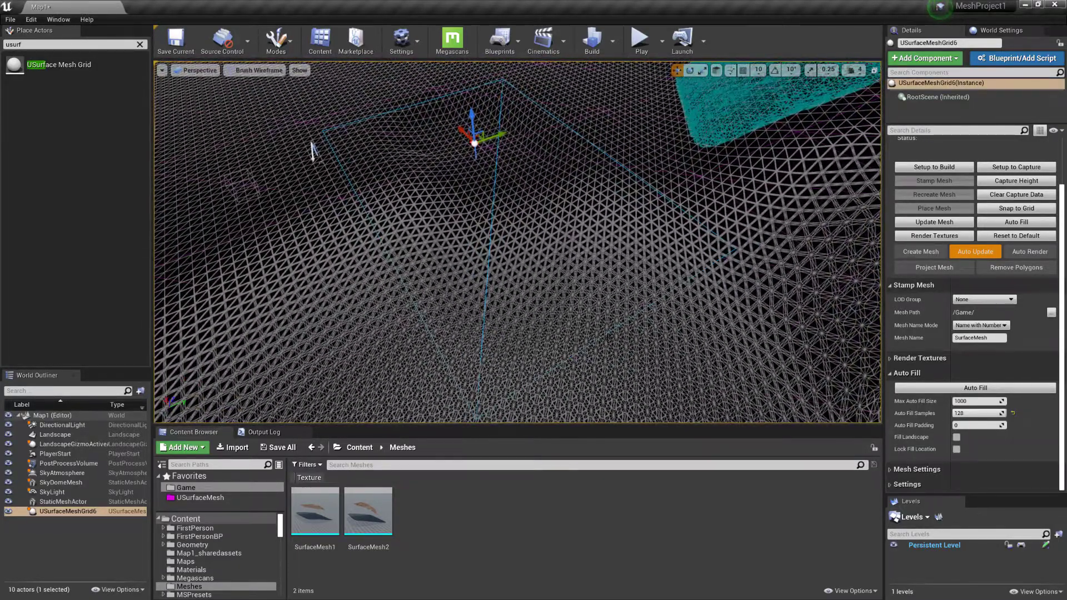
pyautogui.hotkey('alt', '4')
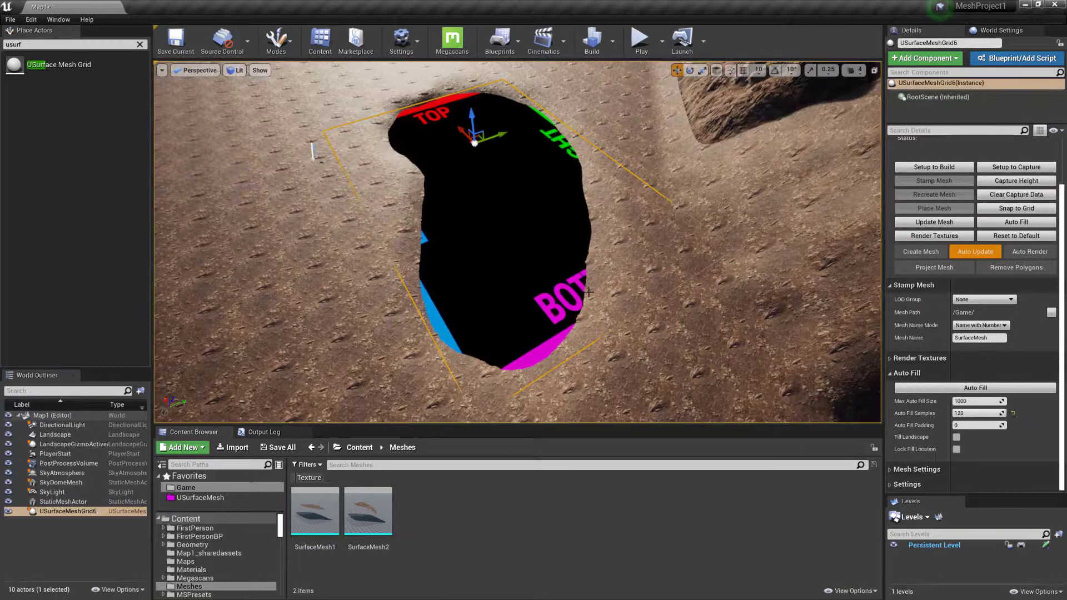
# Turn on Create Mesh for the mesh grid and inspect the built surface in the depression
pyautogui.click(921, 251)
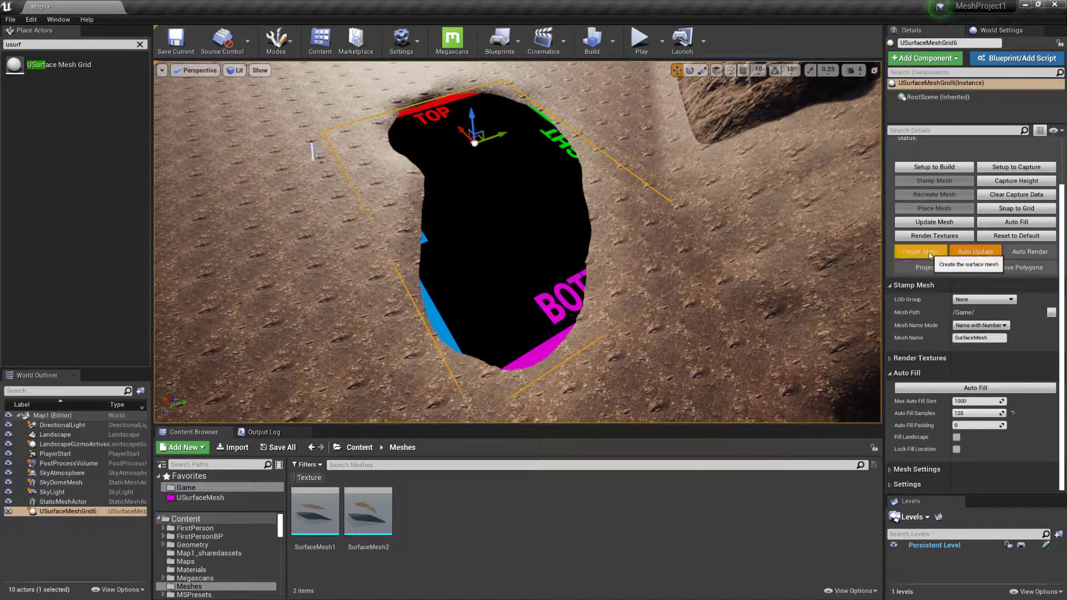
pyautogui.moveTo(589, 207)
pyautogui.mouseDown(button='right')
pyautogui.moveTo(596, 229)
pyautogui.moveTo(580, 233)
pyautogui.mouseUp(button='right')
pyautogui.hotkey('alt', '1')
pyautogui.moveTo(604, 190); pyautogui.dragTo(602, 225)
pyautogui.hotkey('alt', '4')
pyautogui.moveTo(751, 298); pyautogui.dragTo(757, 290, button='right')
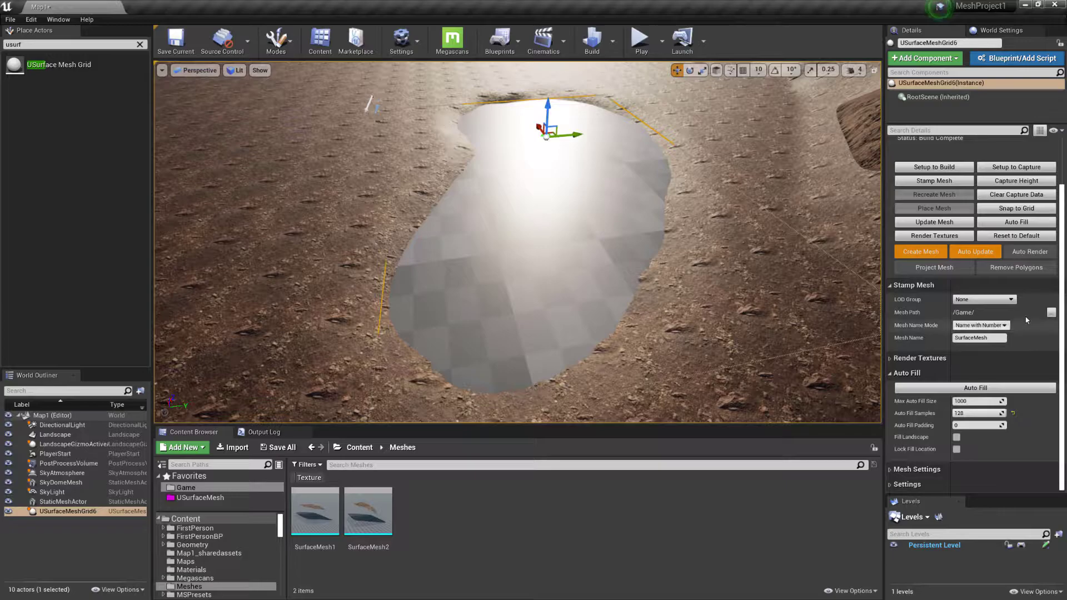
# Enable Remove Polygons for the surface mesh and test the trimming by moving the mesh vertically in the depression
pyautogui.click(1017, 267)
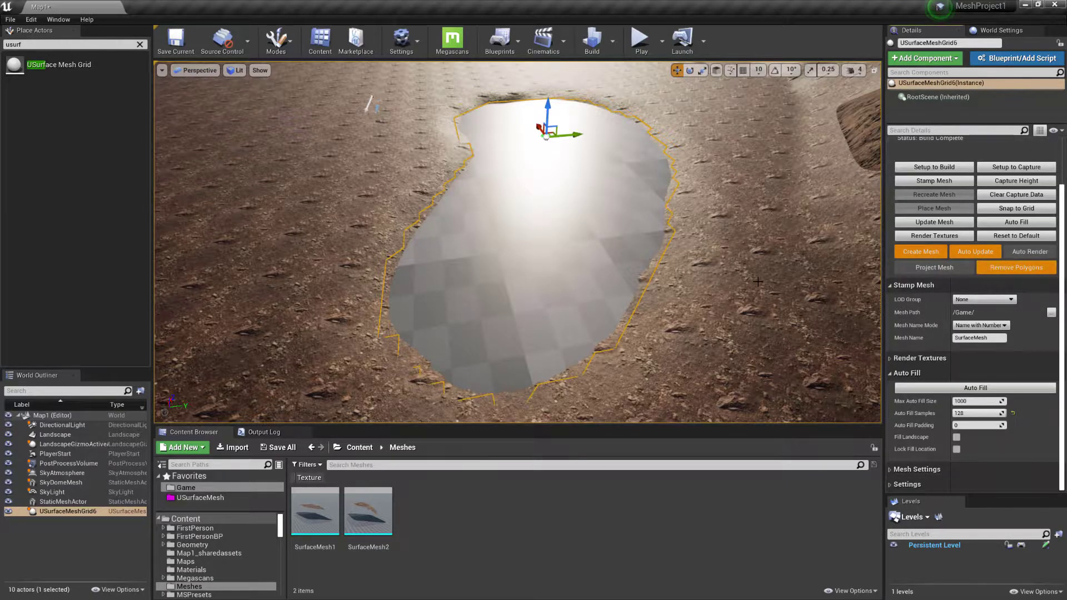
pyautogui.moveTo(661, 258); pyautogui.dragTo(645, 251, button='right')
pyautogui.moveTo(634, 256); pyautogui.dragTo(601, 133)
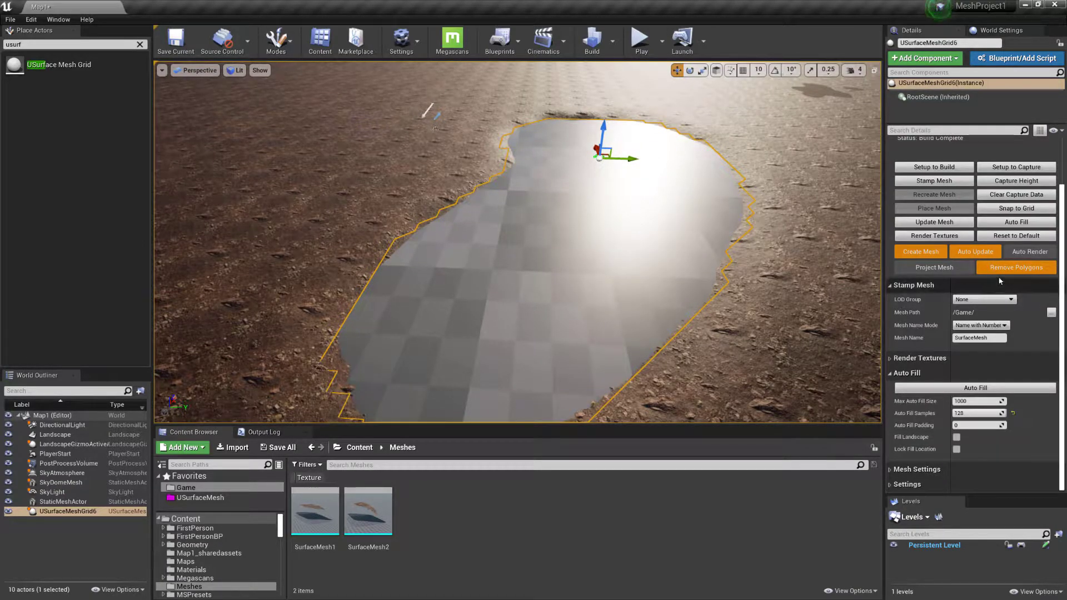
pyautogui.moveTo(683, 239); pyautogui.dragTo(682, 272, button='right')
pyautogui.moveTo(612, 93)
pyautogui.mouseDown()
pyautogui.moveTo(607, 118)
pyautogui.moveTo(609, 107)
pyautogui.mouseUp()
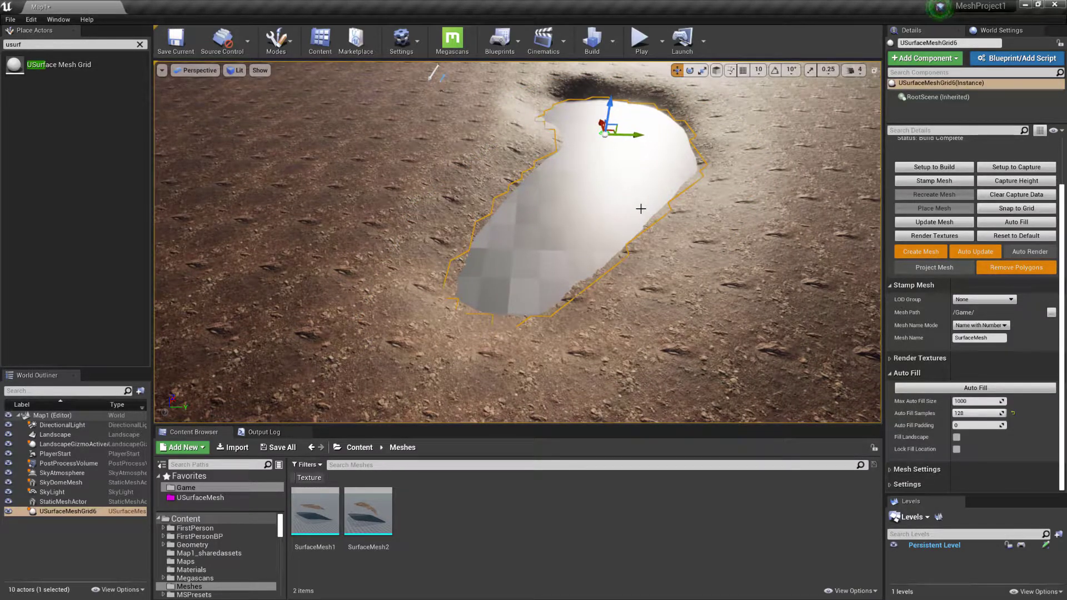
pyautogui.moveTo(609, 111); pyautogui.dragTo(611, 102)
pyautogui.moveTo(653, 232); pyautogui.dragTo(661, 225, button='right')
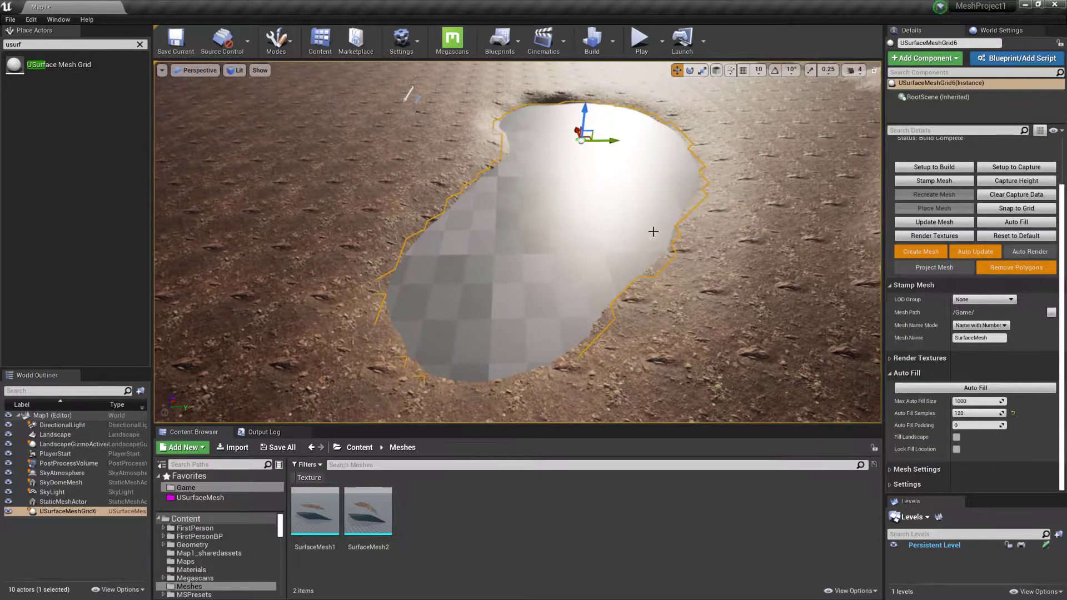
# Turn off Create Mesh and auto-fill the mesh grid, once at its current height and again after lowering it deeper
pyautogui.click(921, 252)
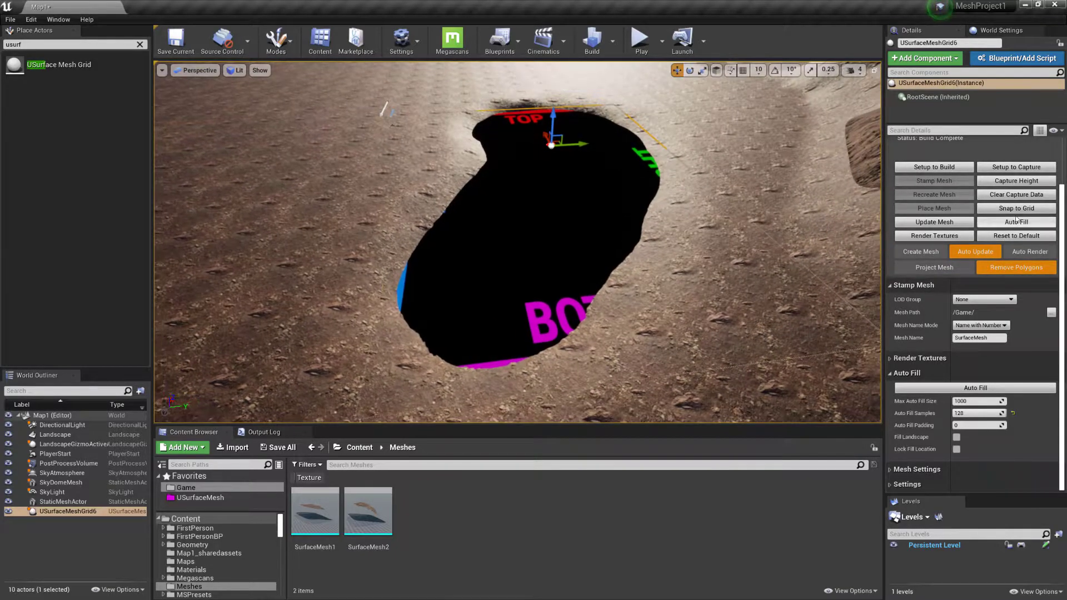
pyautogui.click(1017, 221)
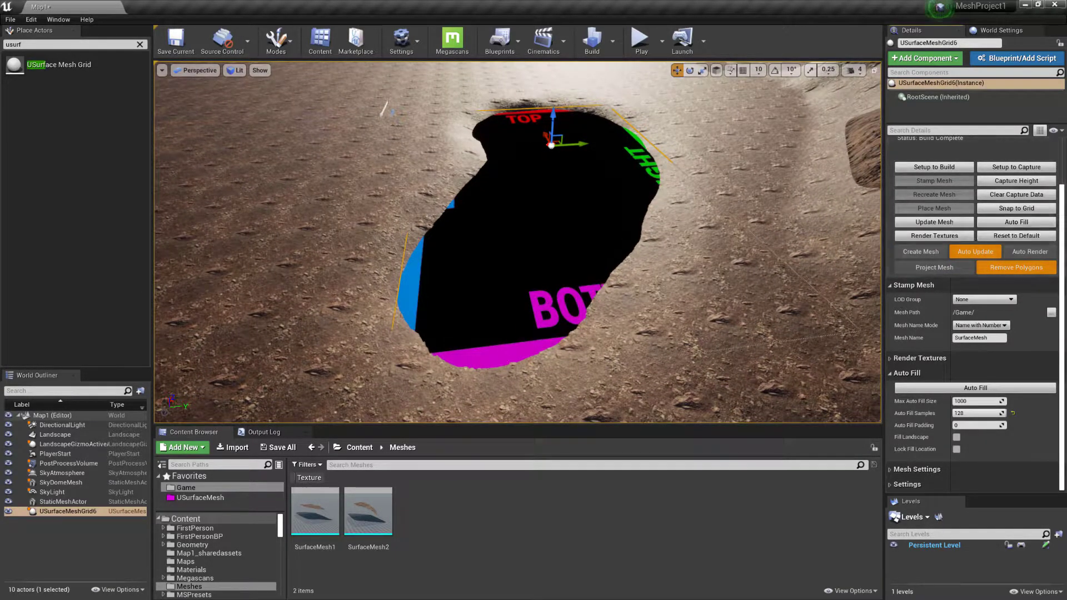
pyautogui.moveTo(553, 121); pyautogui.dragTo(554, 131)
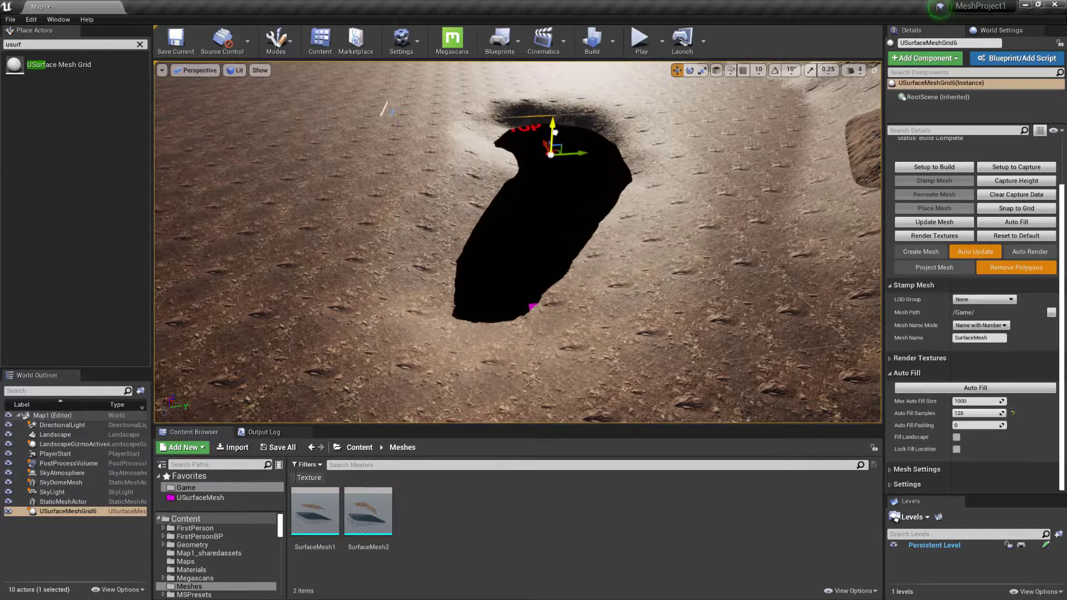
pyautogui.click(1017, 222)
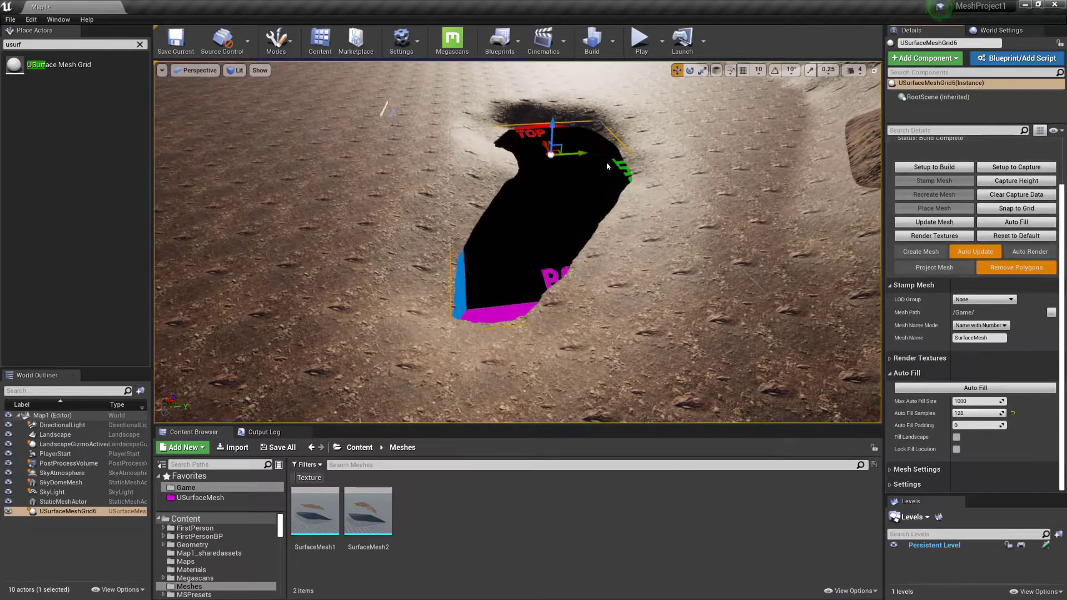
# Rotate the mesh grid about its vertical axis and auto-fill it to the depression in the new orientation
pyautogui.moveTo(608, 167); pyautogui.dragTo(581, 178, button='right')
pyautogui.press('e')
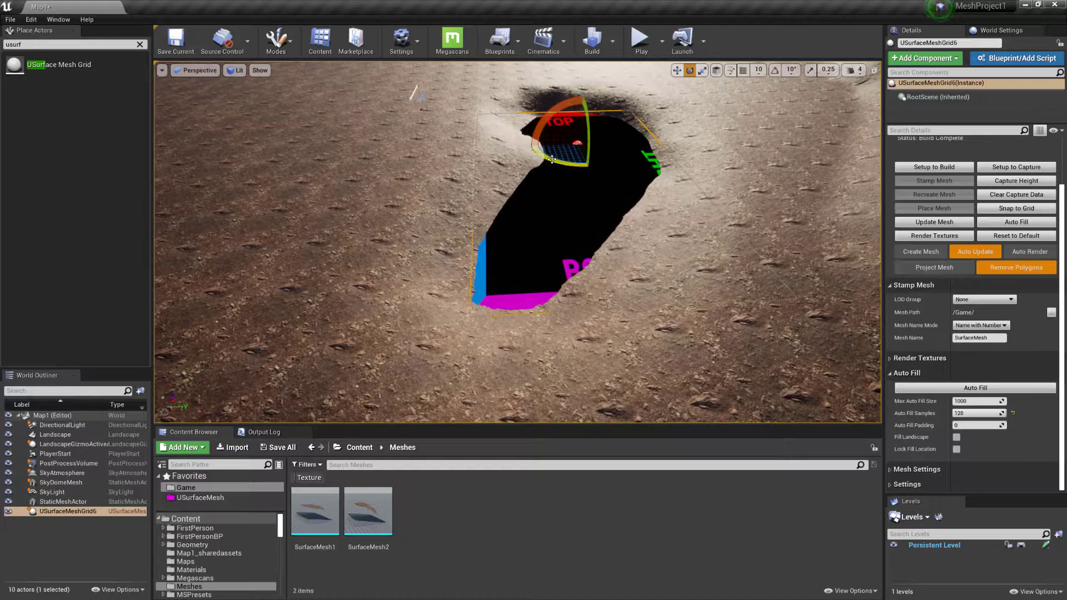
pyautogui.moveTo(552, 160); pyautogui.dragTo(644, 214)
pyautogui.press('w')
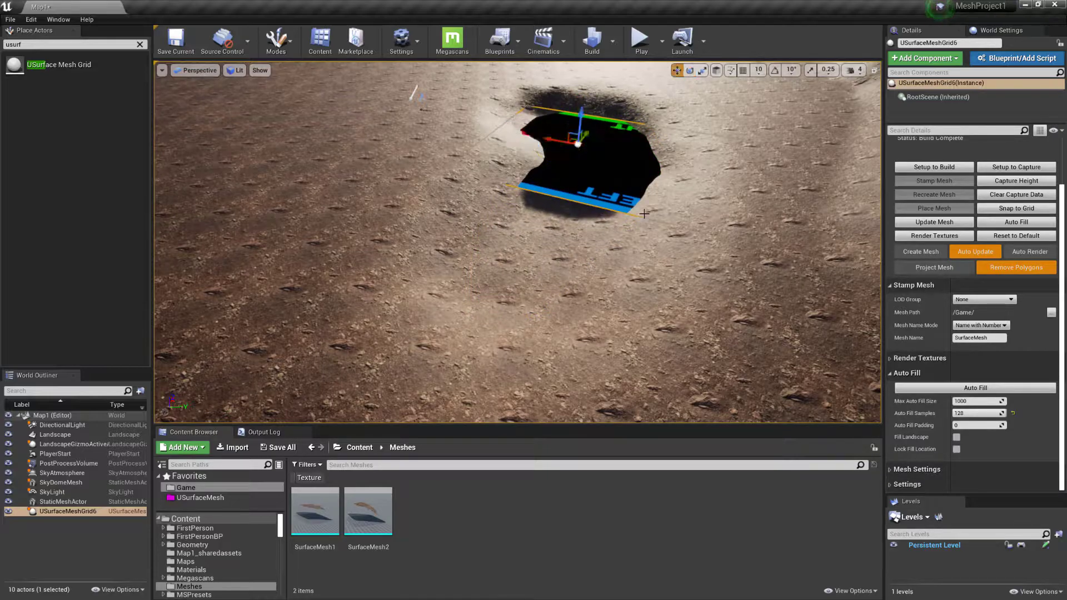
pyautogui.click(1020, 223)
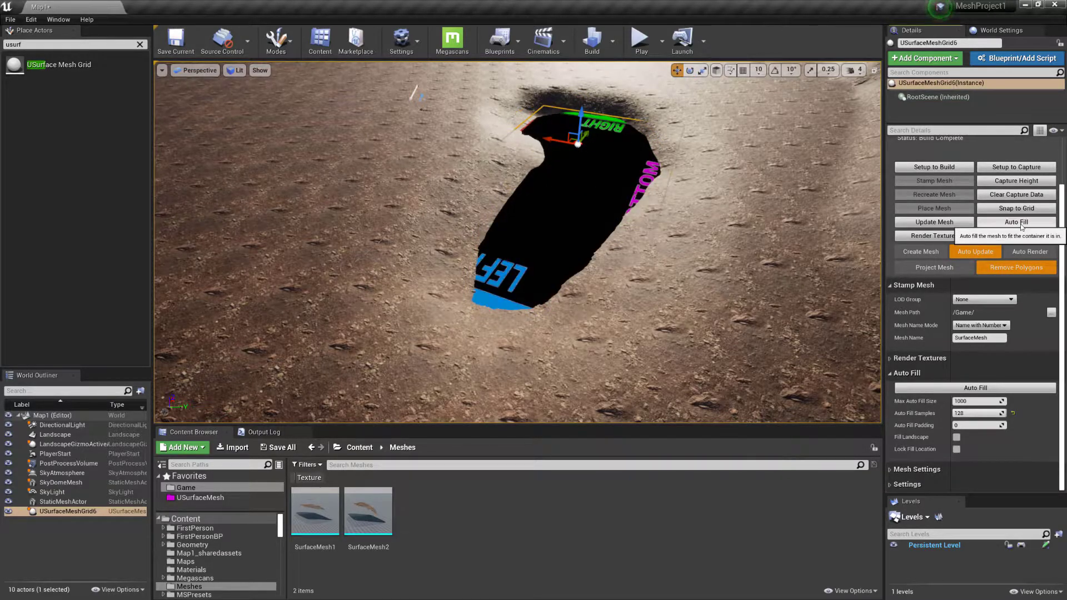
# Raise the rotated mesh grid within the depression and auto-fill it at the higher level
pyautogui.moveTo(656, 234); pyautogui.dragTo(540, 220, button='right')
pyautogui.press('d')
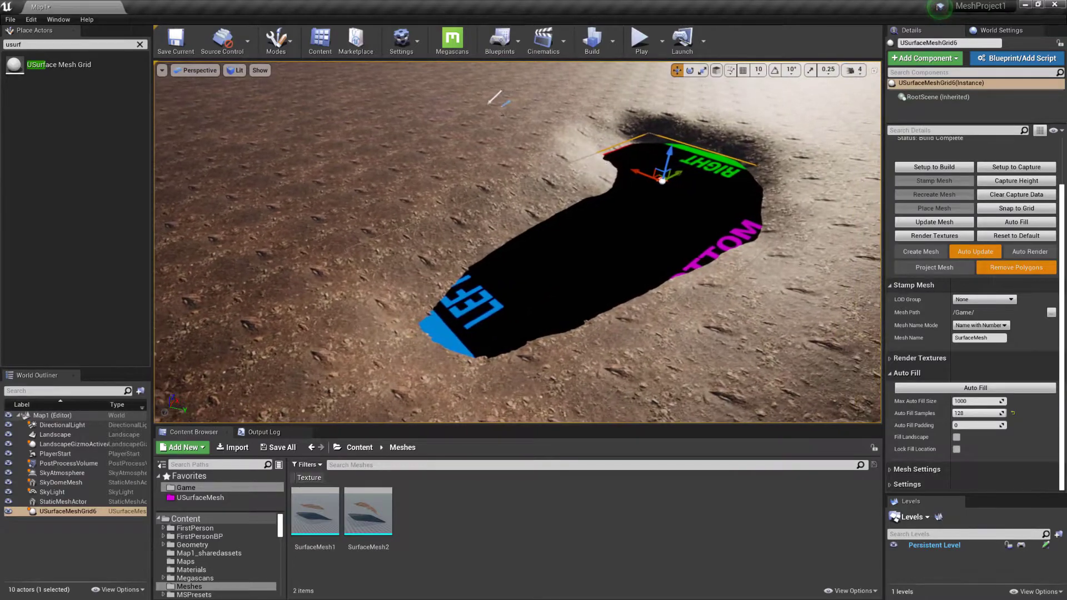
pyautogui.moveTo(665, 153); pyautogui.dragTo(669, 138)
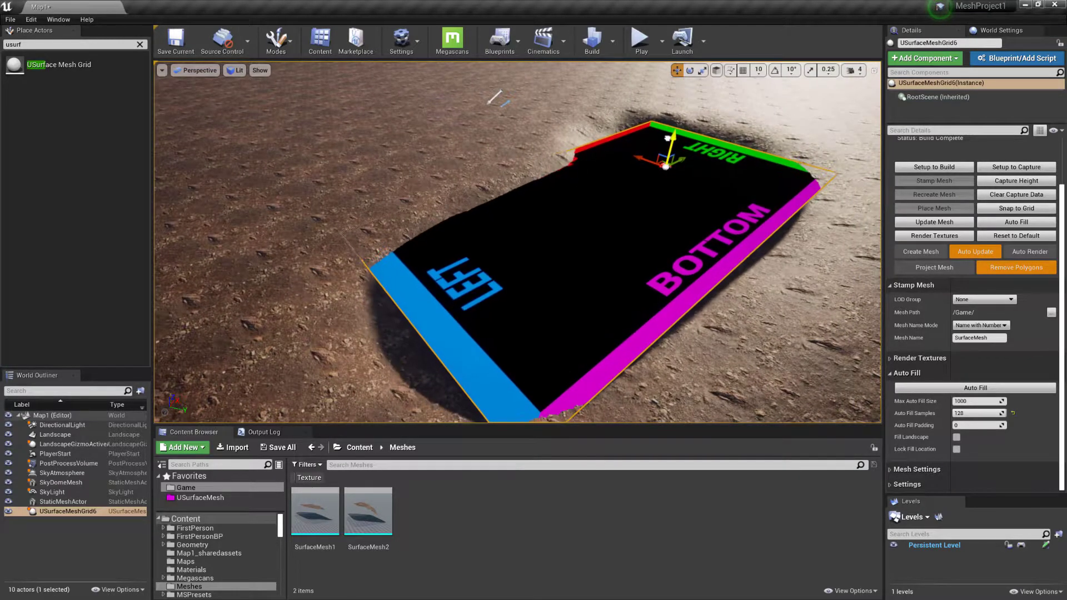
pyautogui.click(1022, 223)
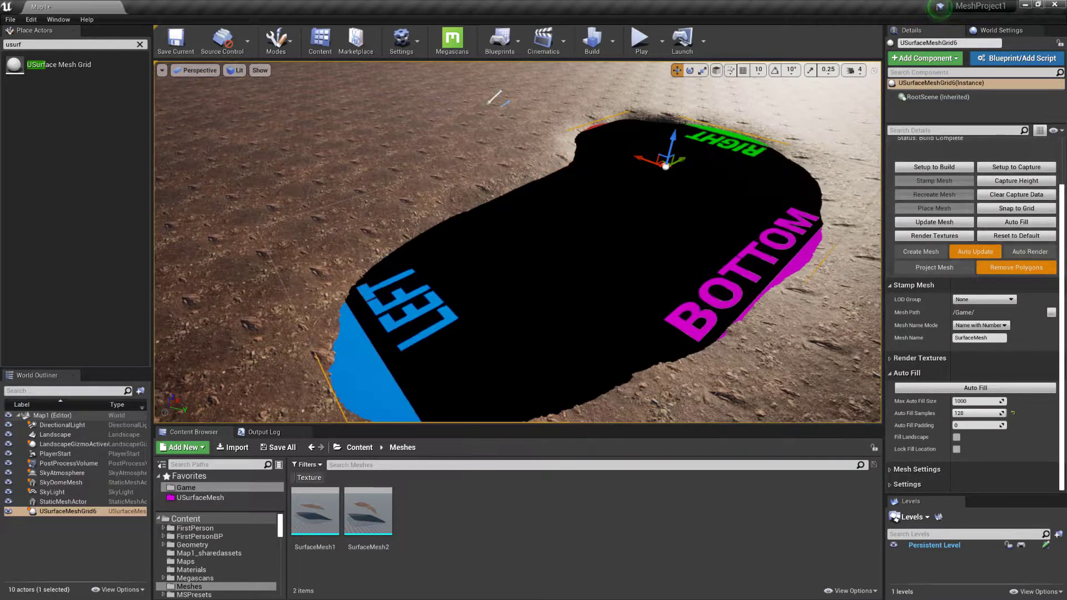
pyautogui.moveTo(517, 245); pyautogui.dragTo(510, 246, button='right')
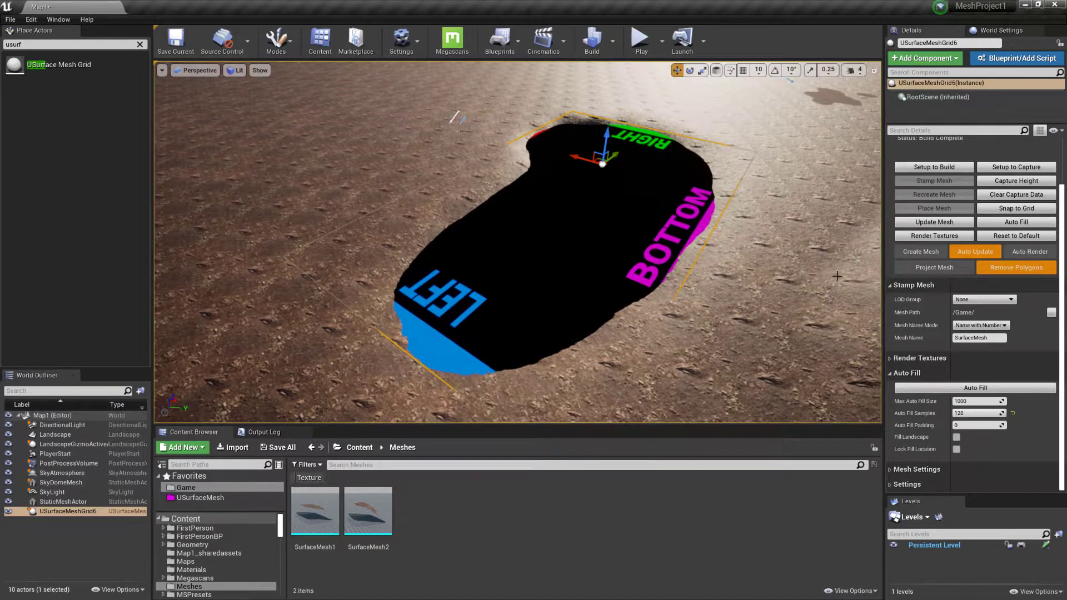
# Snap the mesh grid to the grid with Snap to Grid
pyautogui.click(1032, 214)
pyautogui.click(1031, 210)
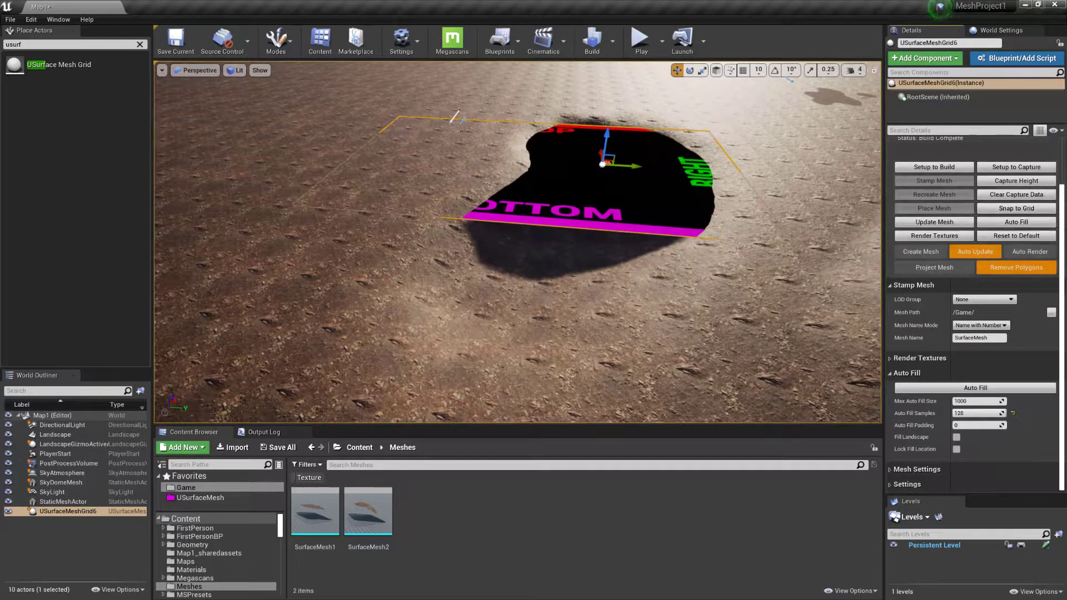
# Examine the snapped mesh grid's alignment with the landscape grid in the Top wireframe view and return to the Perspective view
pyautogui.moveTo(517, 245); pyautogui.dragTo(537, 236, button='right')
pyautogui.press('w')
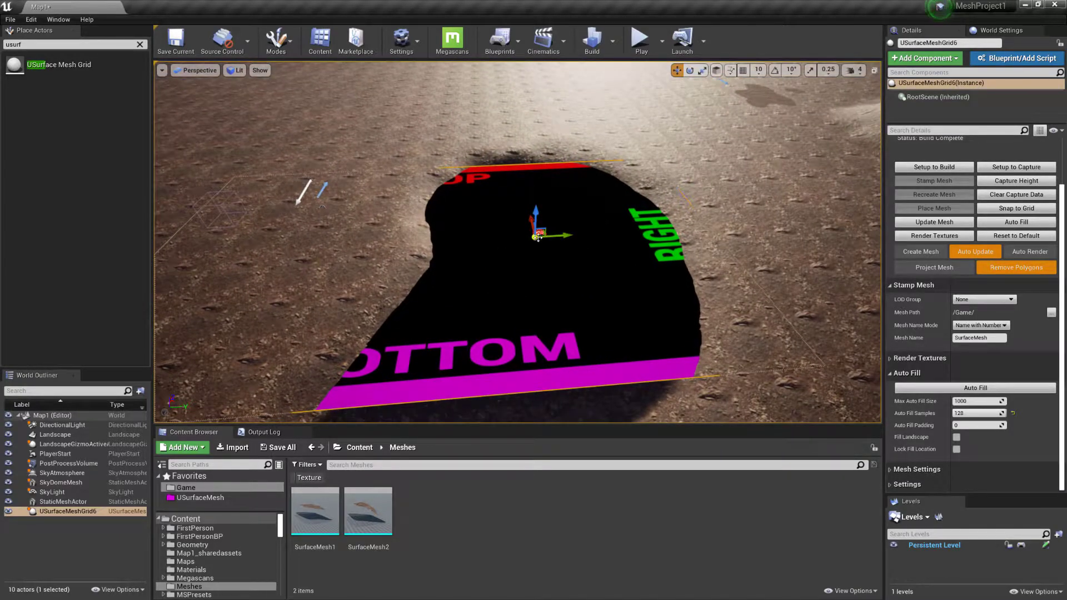
pyautogui.click(209, 71)
pyautogui.click(184, 106)
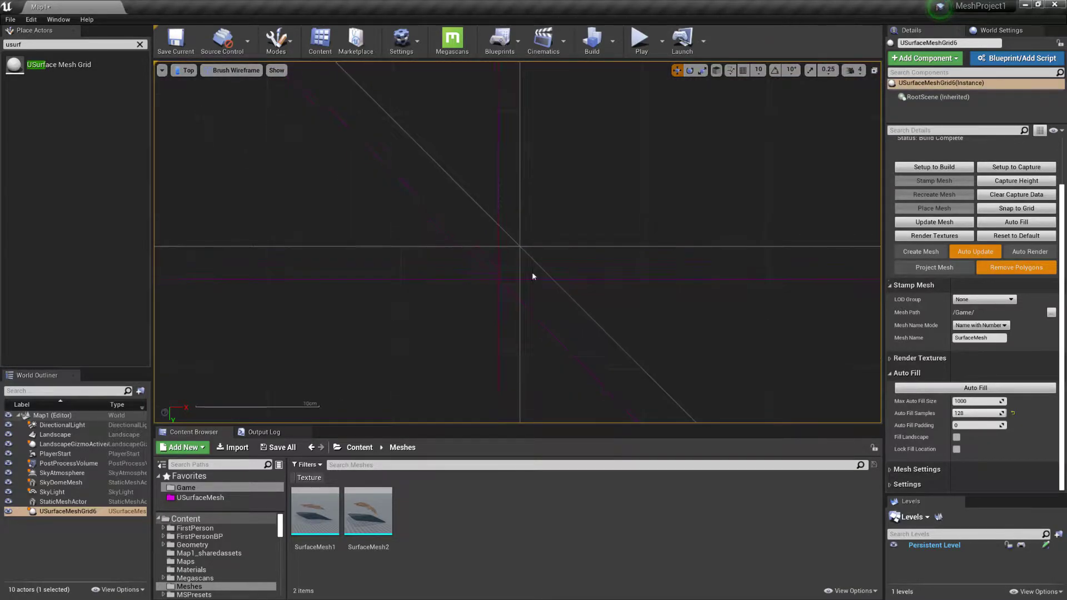
pyautogui.scroll(-10, 532, 274)
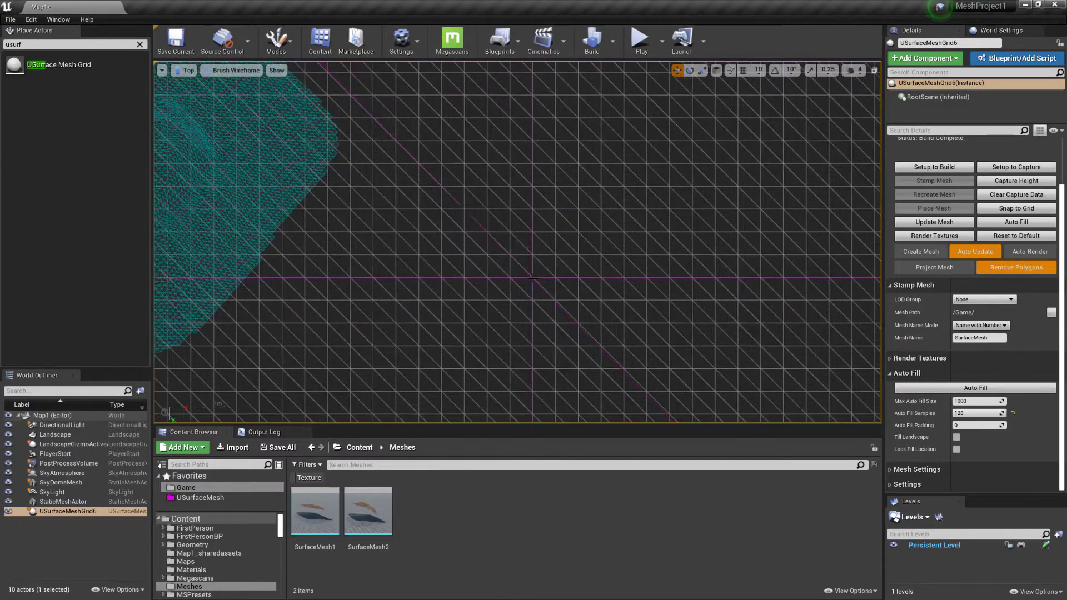
pyautogui.scroll(-8, 533, 278)
pyautogui.scroll(3, 523, 177)
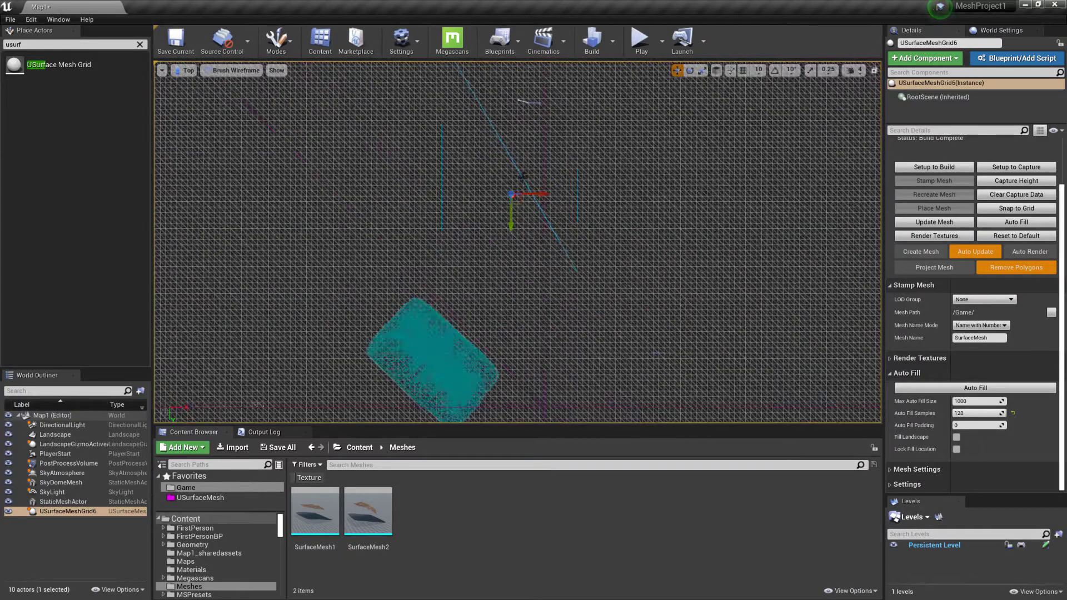
pyautogui.scroll(8, 523, 177)
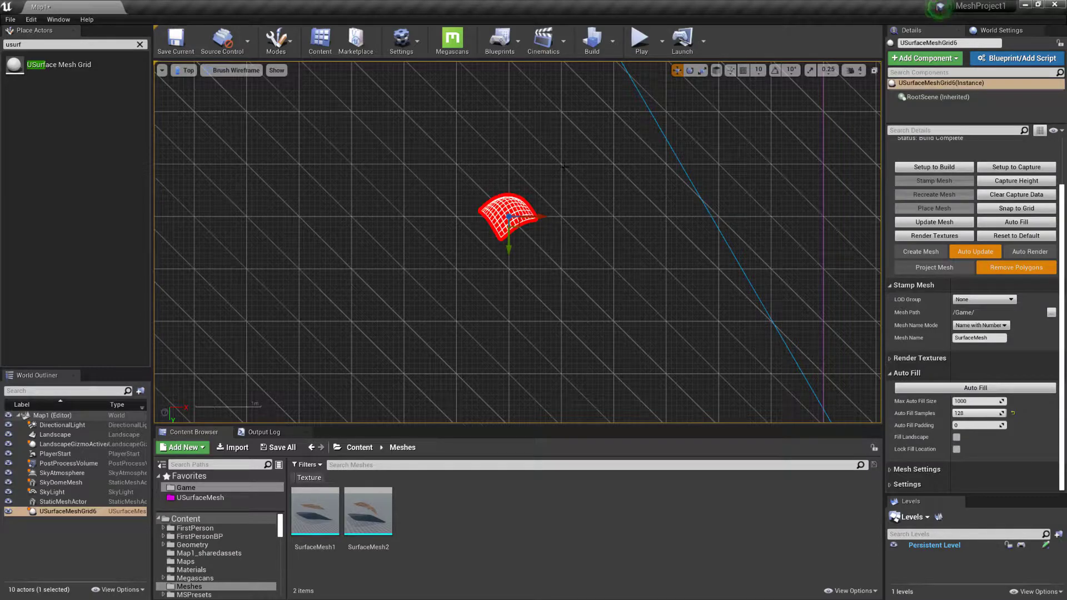
pyautogui.scroll(-5, 562, 211)
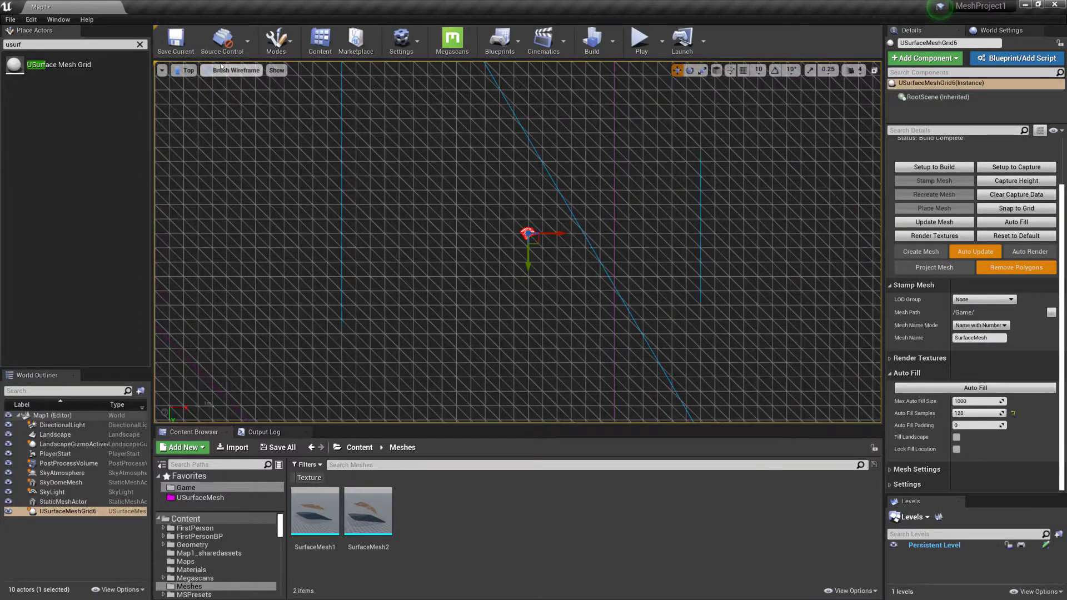
pyautogui.click(189, 71)
pyautogui.click(191, 97)
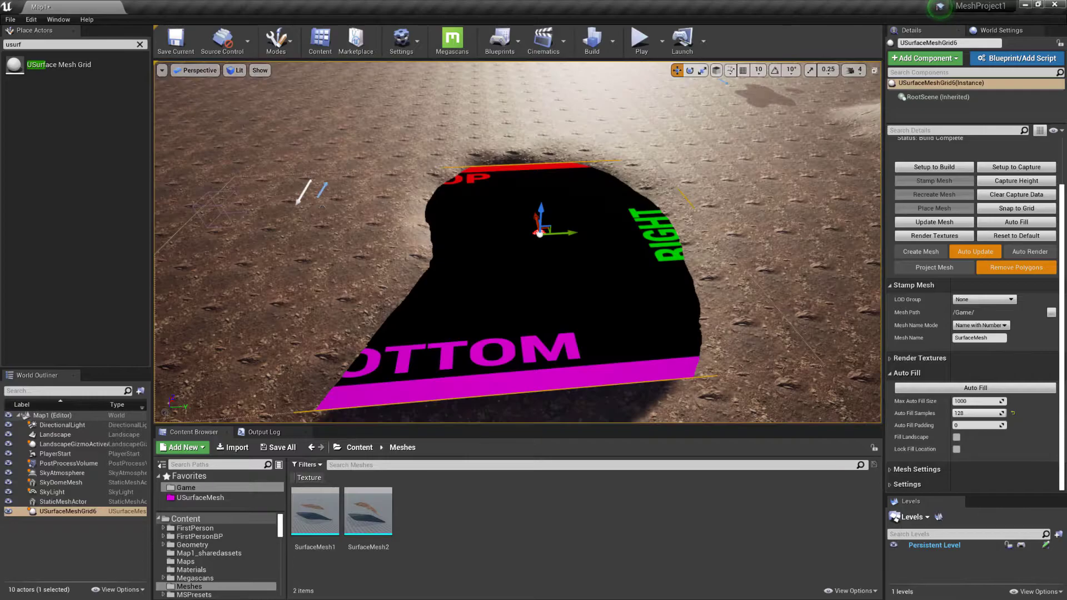
# Auto-fill the snapped mesh grid to the depression and turn on Create Mesh to build its surface
pyautogui.moveTo(523, 244); pyautogui.dragTo(572, 248, button='right')
pyautogui.click(1014, 224)
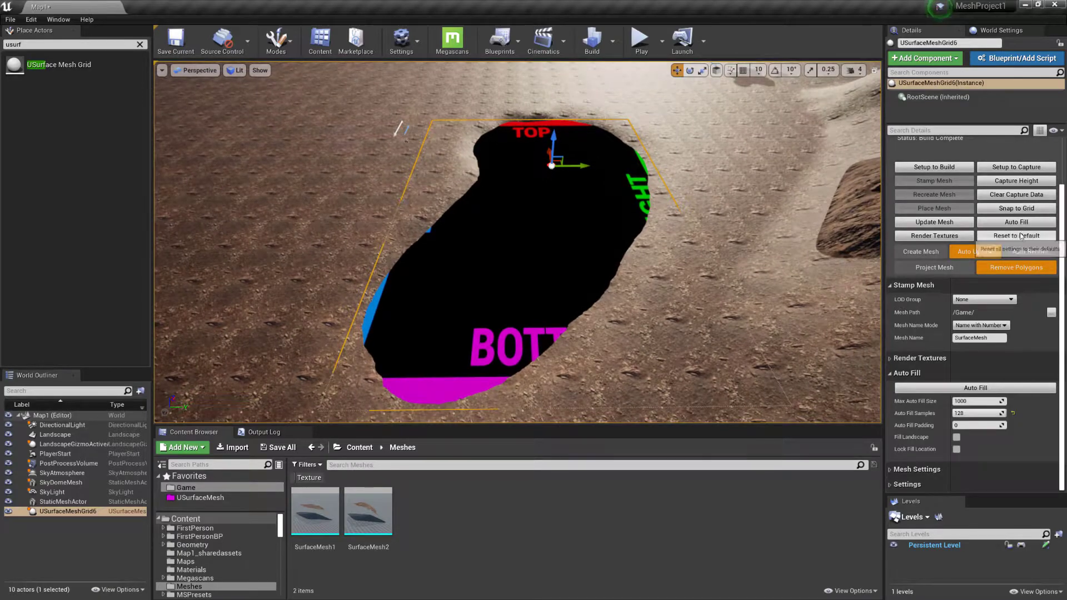
pyautogui.click(920, 252)
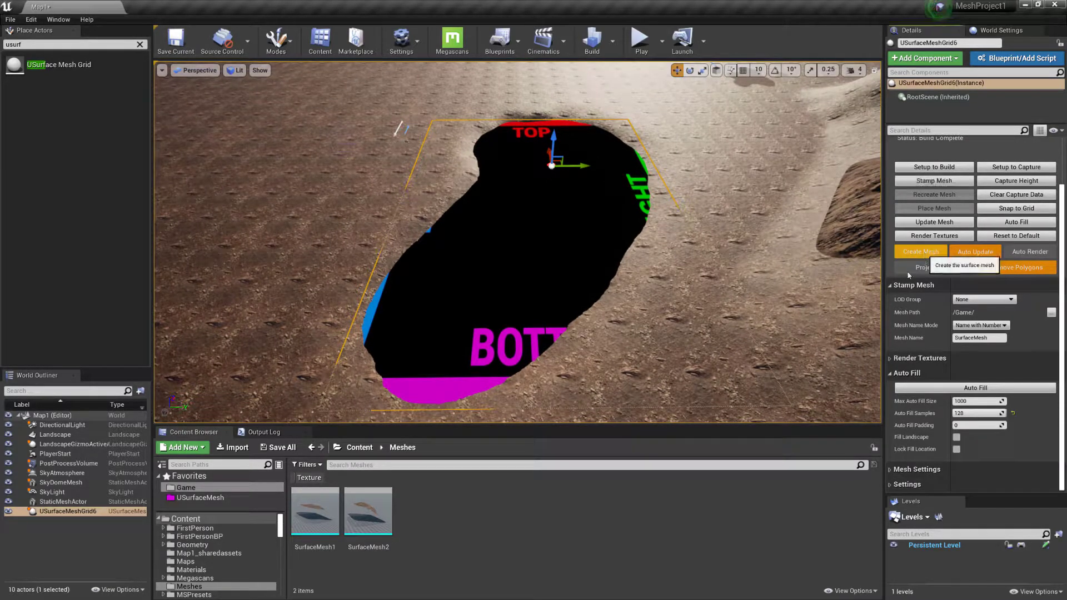
pyautogui.moveTo(556, 245); pyautogui.dragTo(561, 248, button='right')
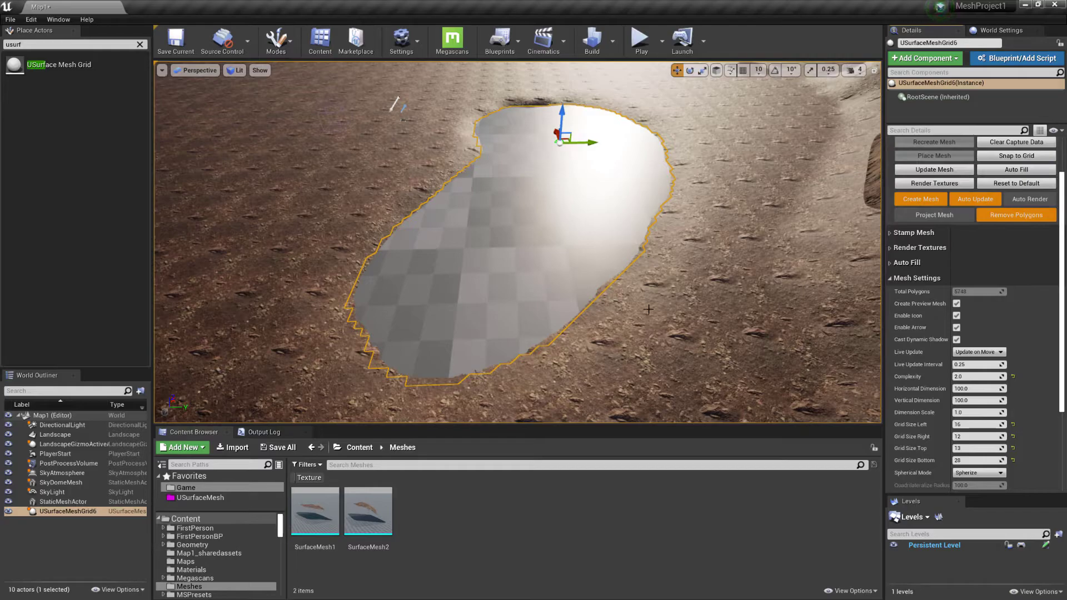
# Assign M_LakeWater from the USurfaceMesh Materials folder as both the Material and the Stamp Mesh Material of the mesh grid
pyautogui.scroll(-3, 949, 403)
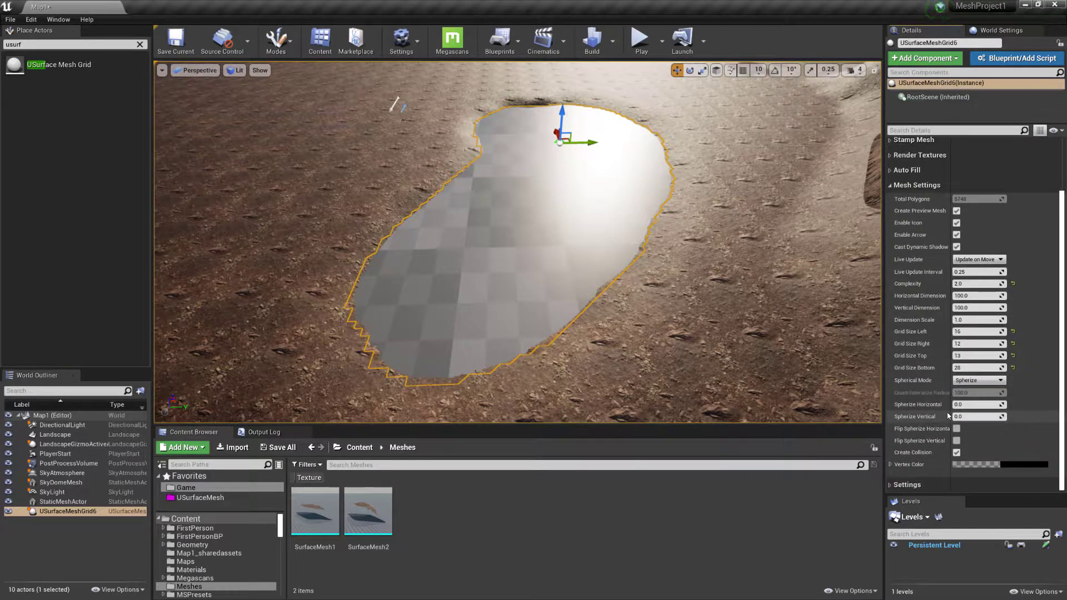
pyautogui.click(892, 486)
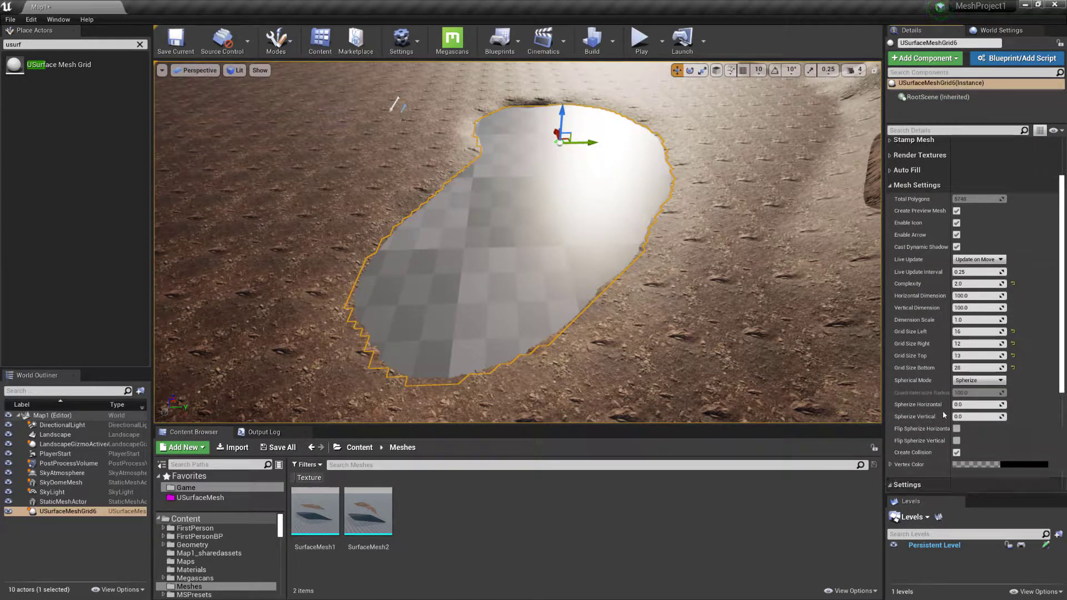
pyautogui.scroll(-5, 945, 398)
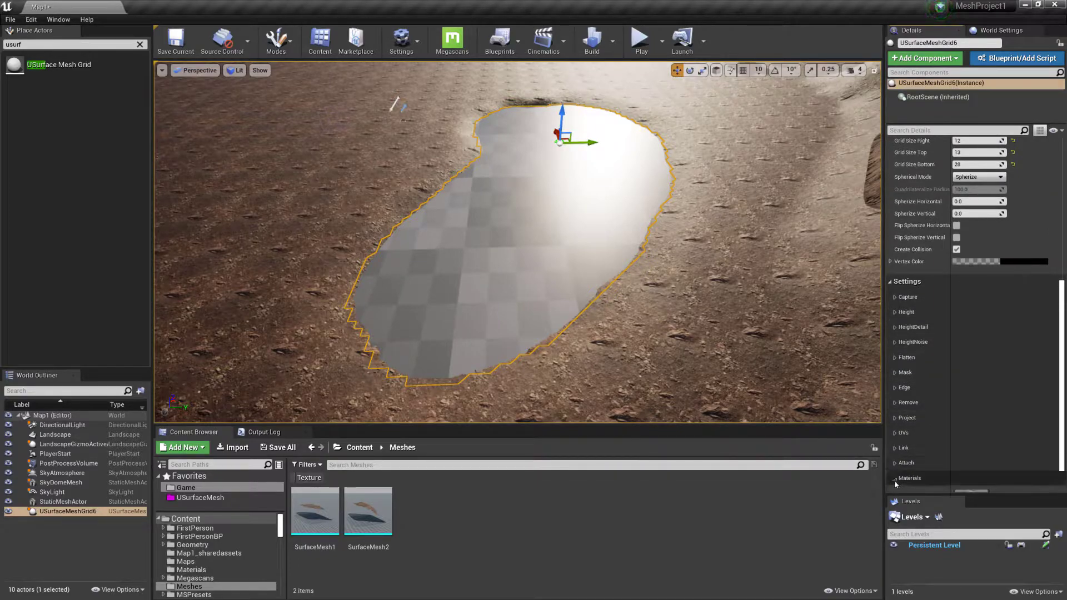
pyautogui.click(894, 479)
pyautogui.scroll(-2, 933, 445)
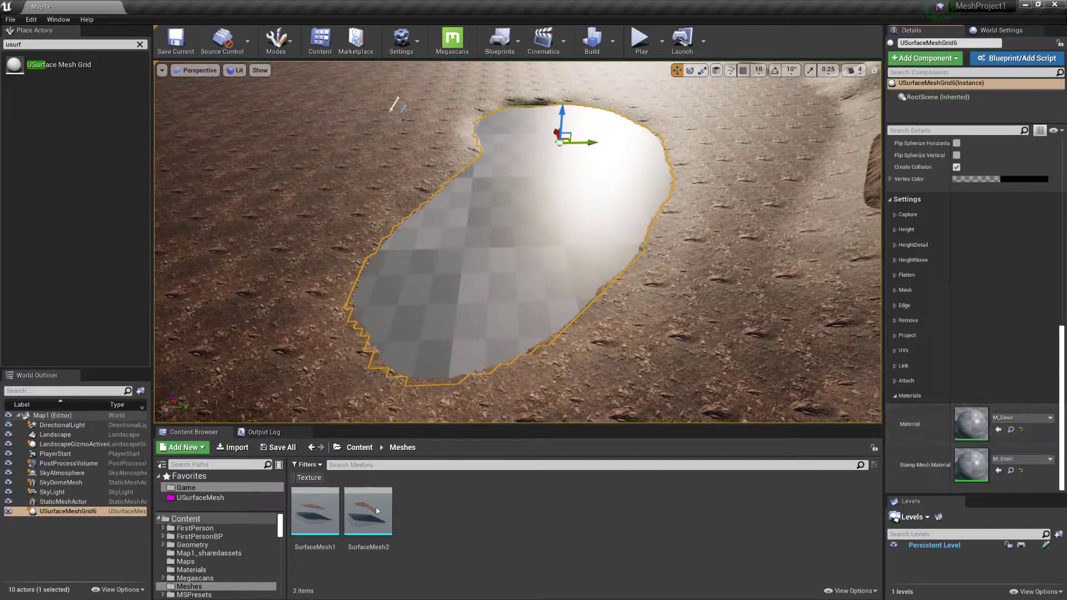
pyautogui.click(210, 499)
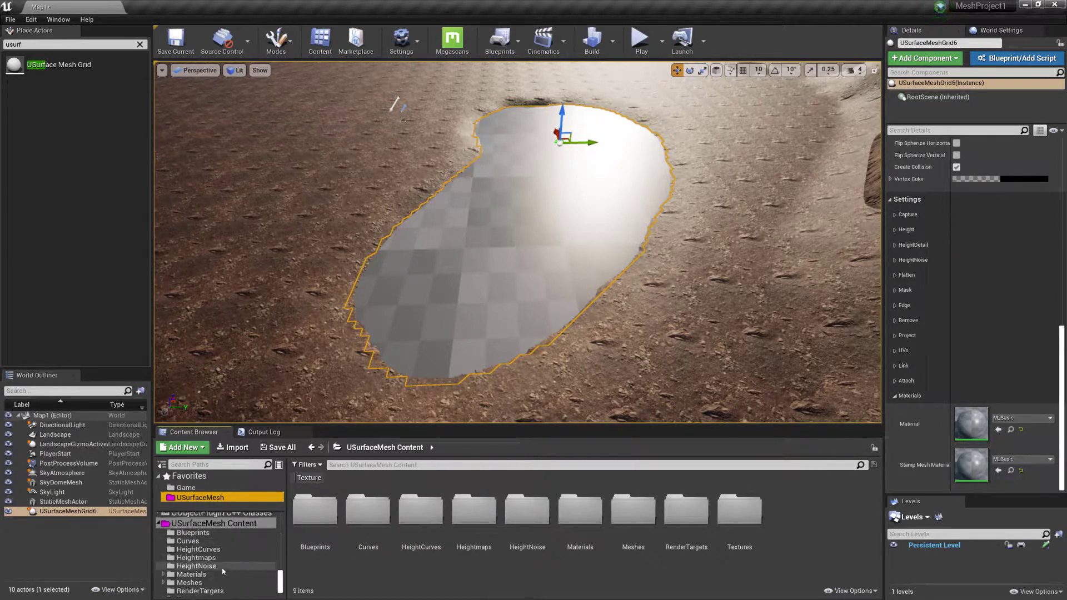
pyautogui.click(195, 578)
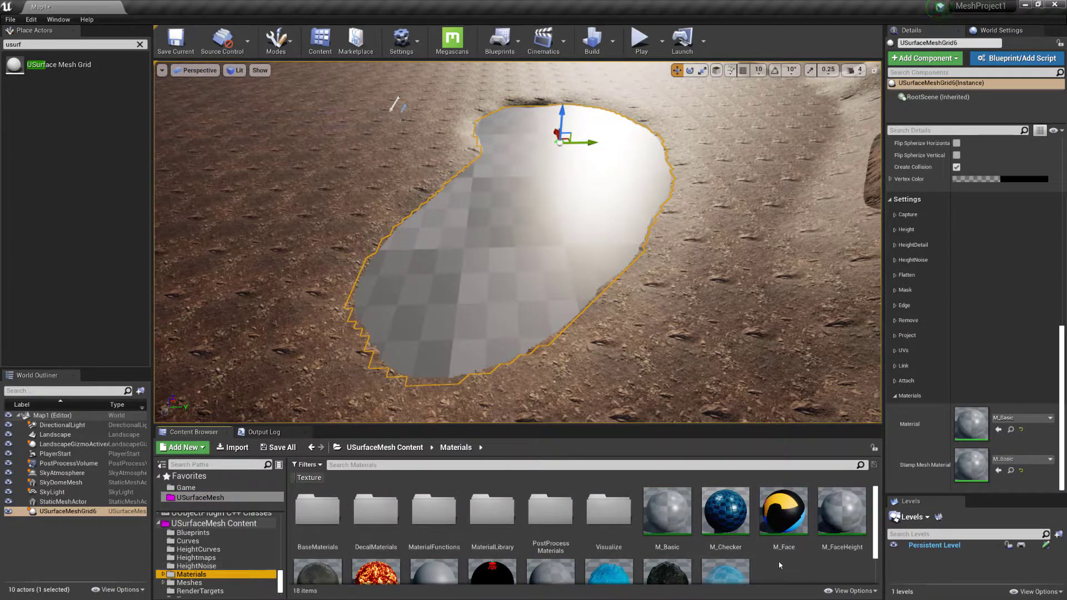
pyautogui.scroll(-1, 778, 566)
pyautogui.scroll(-1, 778, 566)
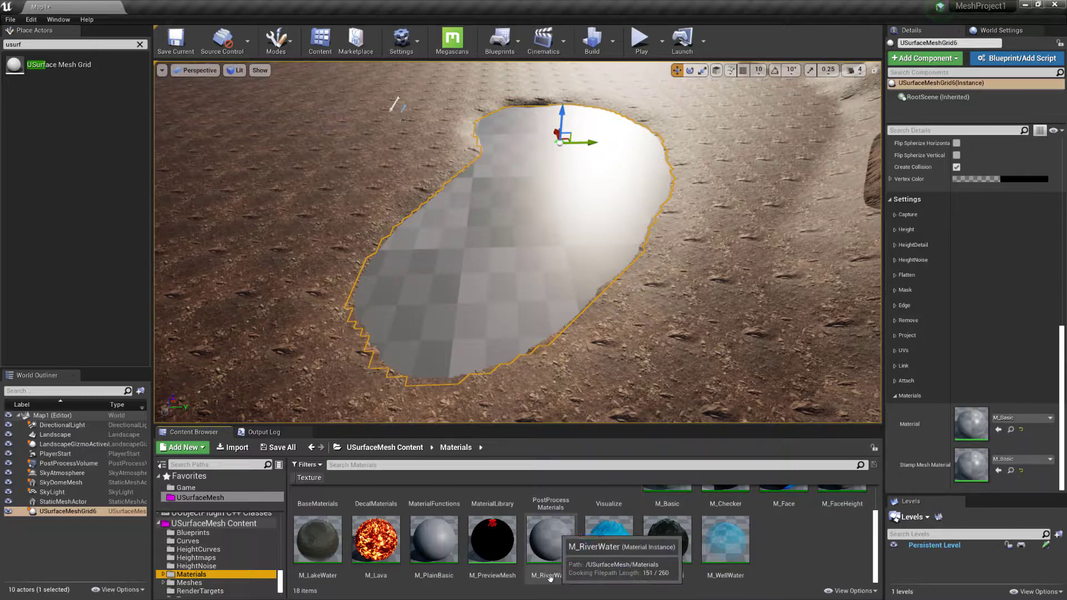
pyautogui.click(330, 549)
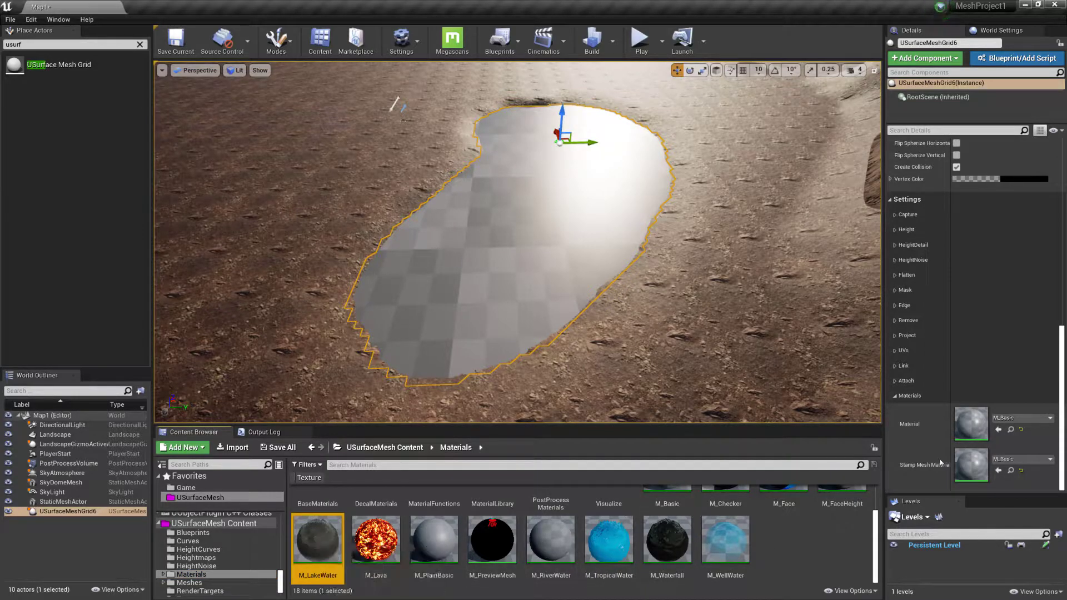
pyautogui.click(998, 431)
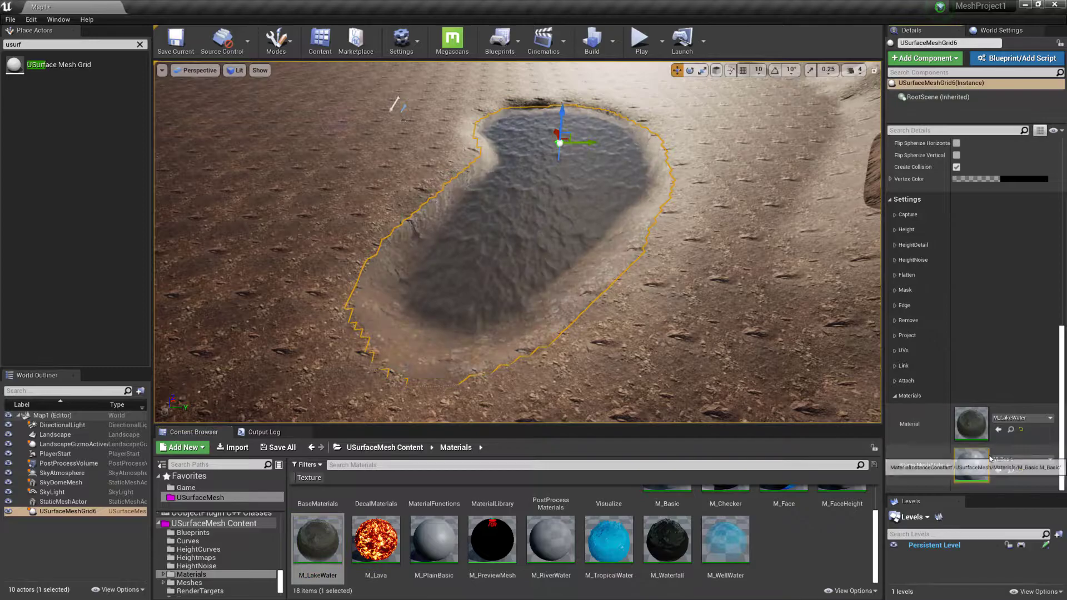
pyautogui.click(998, 471)
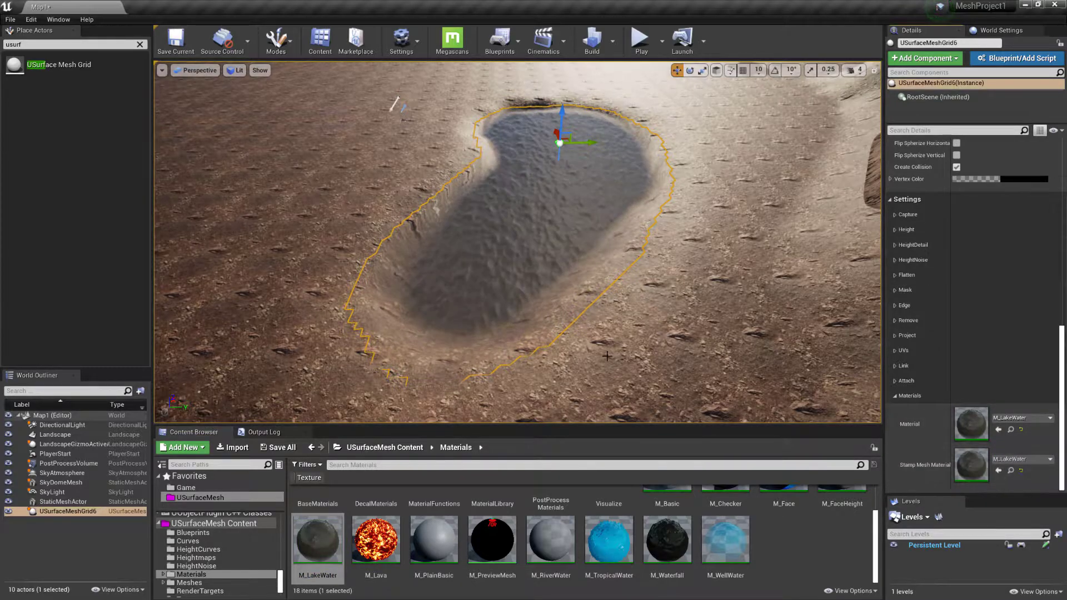
# Try the mesh Complexity at 1 and at 3 while viewing the water surface up close
pyautogui.moveTo(628, 261); pyautogui.dragTo(654, 140, button='right')
pyautogui.press('w')
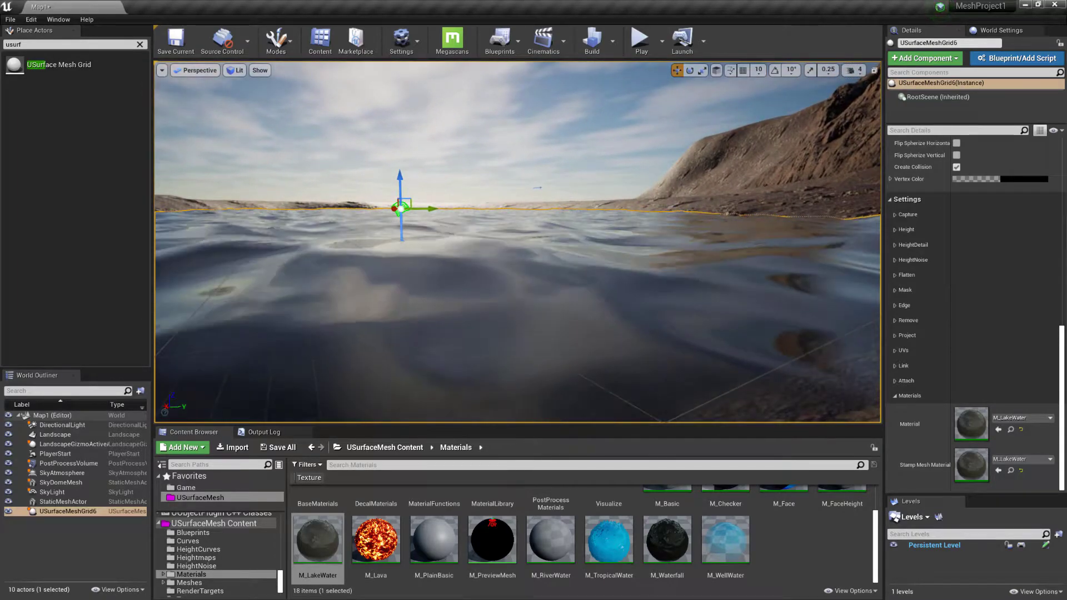
pyautogui.scroll(10, 966, 329)
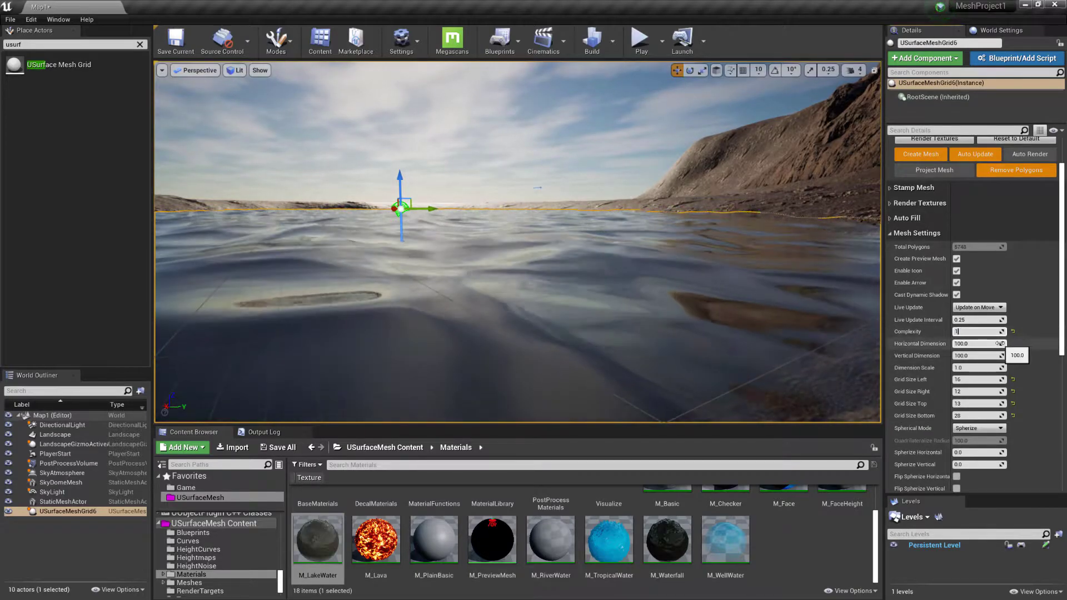
pyautogui.press('Return')
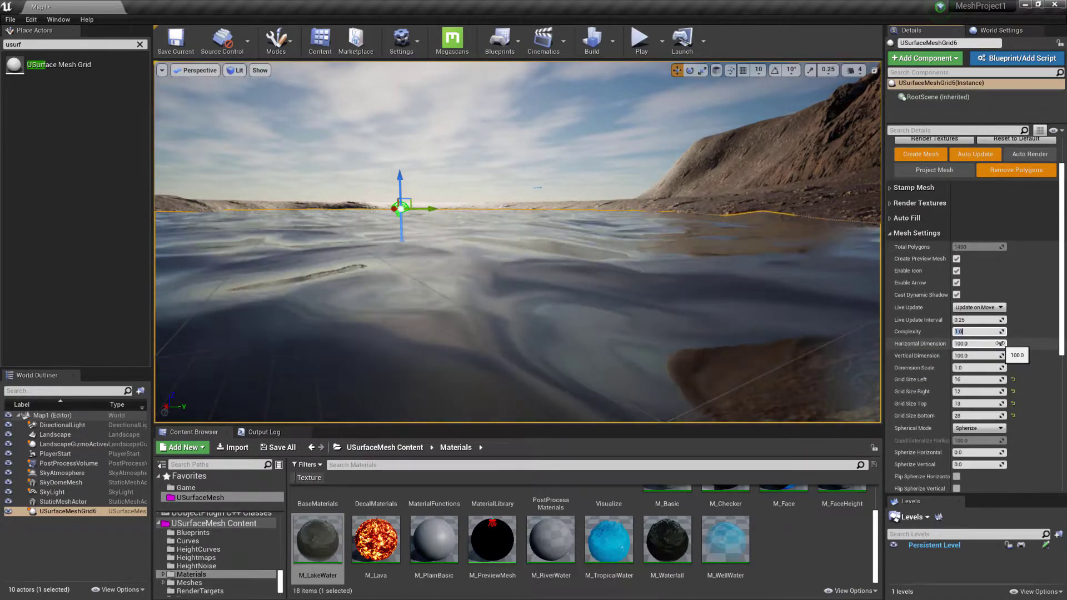
pyautogui.press('Return')
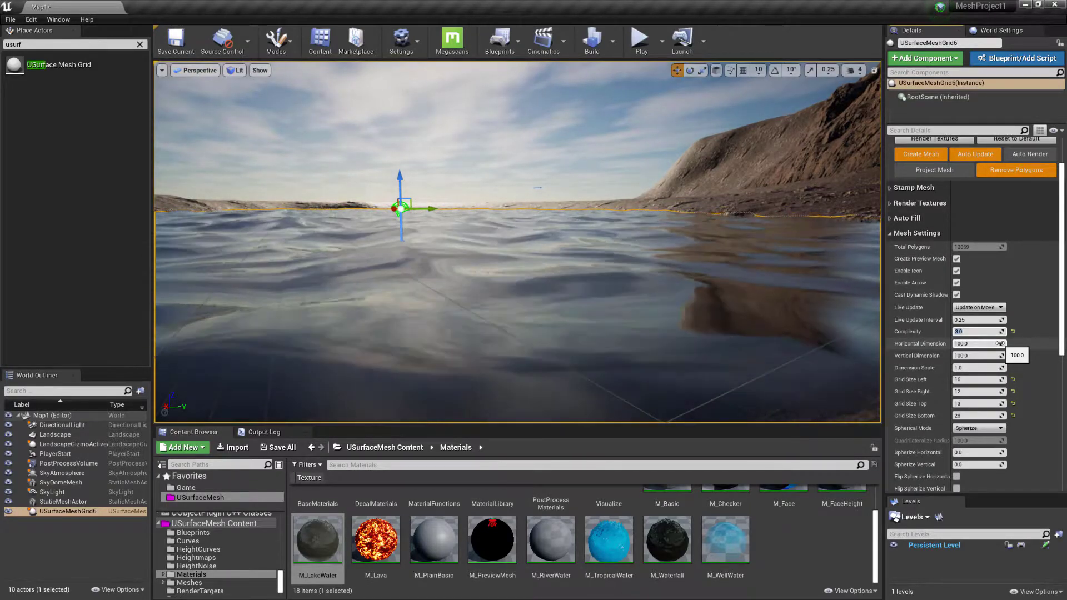
# View the whole lake from farther away and set the mesh Complexity to 2
pyautogui.press('e')
pyautogui.moveTo(561, 272); pyautogui.dragTo(561, 316, button='right')
pyautogui.press('s')
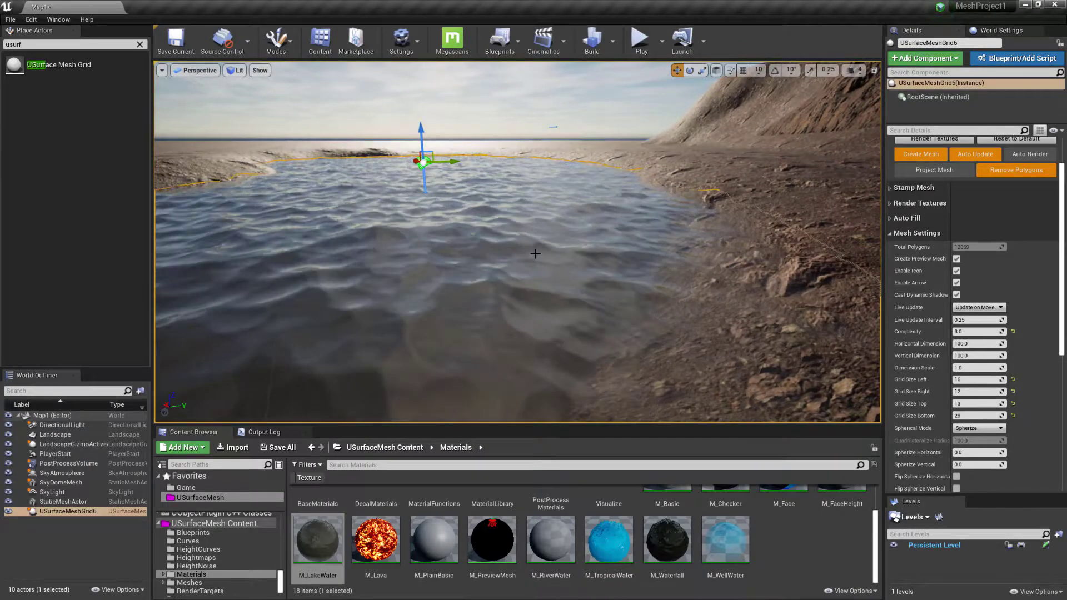
pyautogui.moveTo(535, 253); pyautogui.dragTo(502, 278, button='right')
pyautogui.press('s')
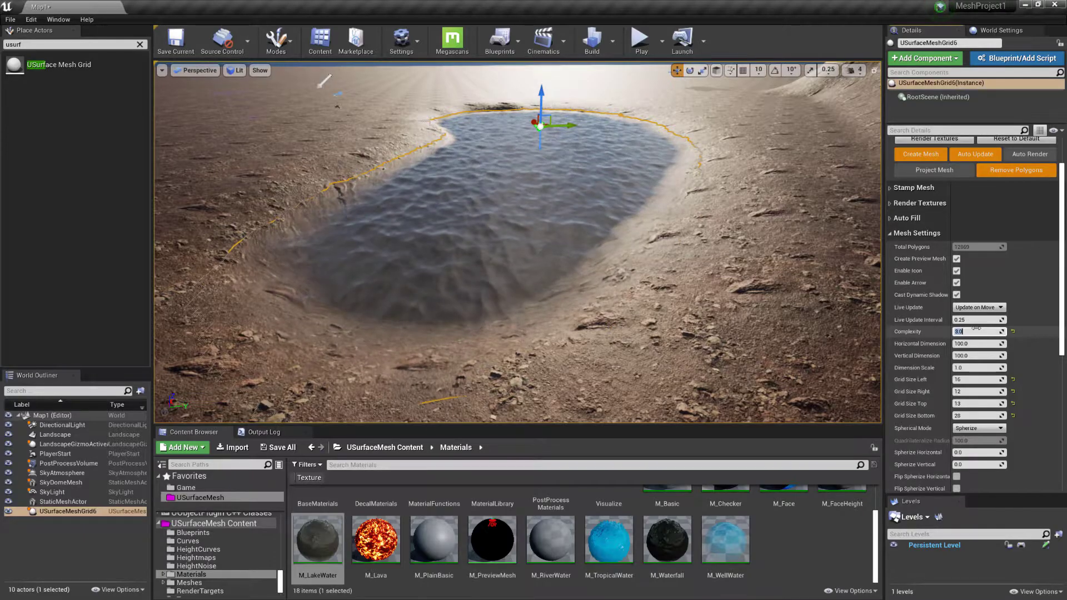
pyautogui.press('e')
pyautogui.moveTo(561, 261); pyautogui.dragTo(536, 285, button='right')
# Set the Stamp Mesh path to the Meshes folder and the Mesh Name Mode to Random Name
pyautogui.scroll(5, 982, 370)
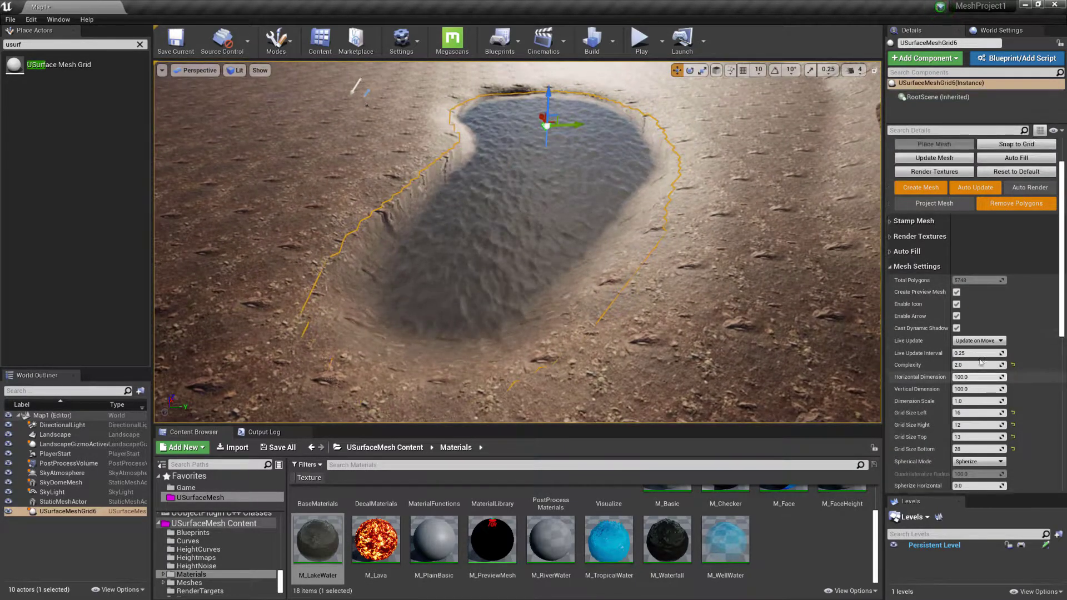
pyautogui.click(1024, 288)
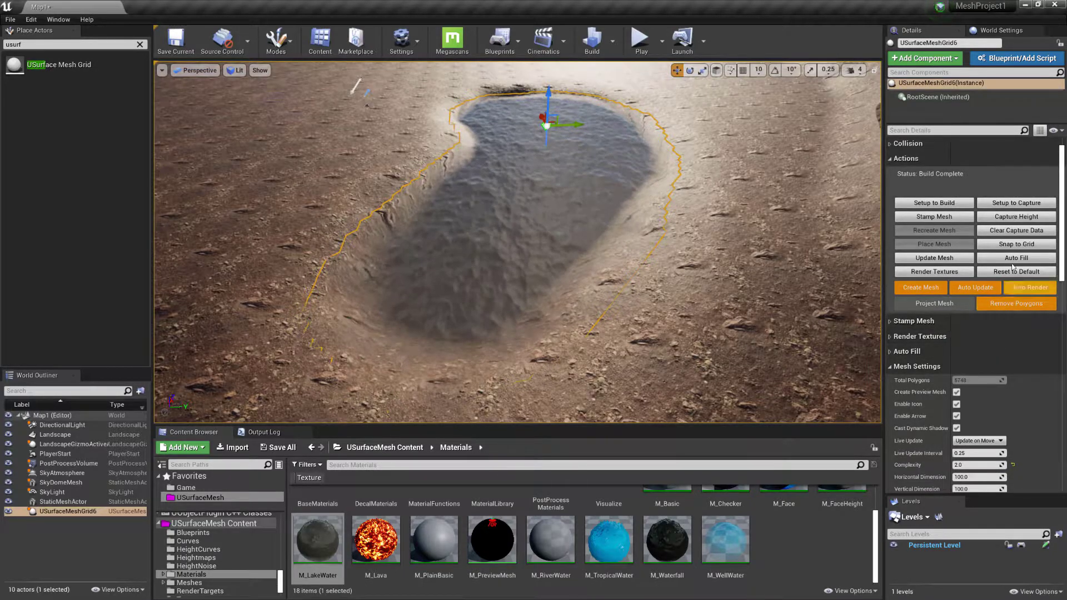
pyautogui.click(890, 321)
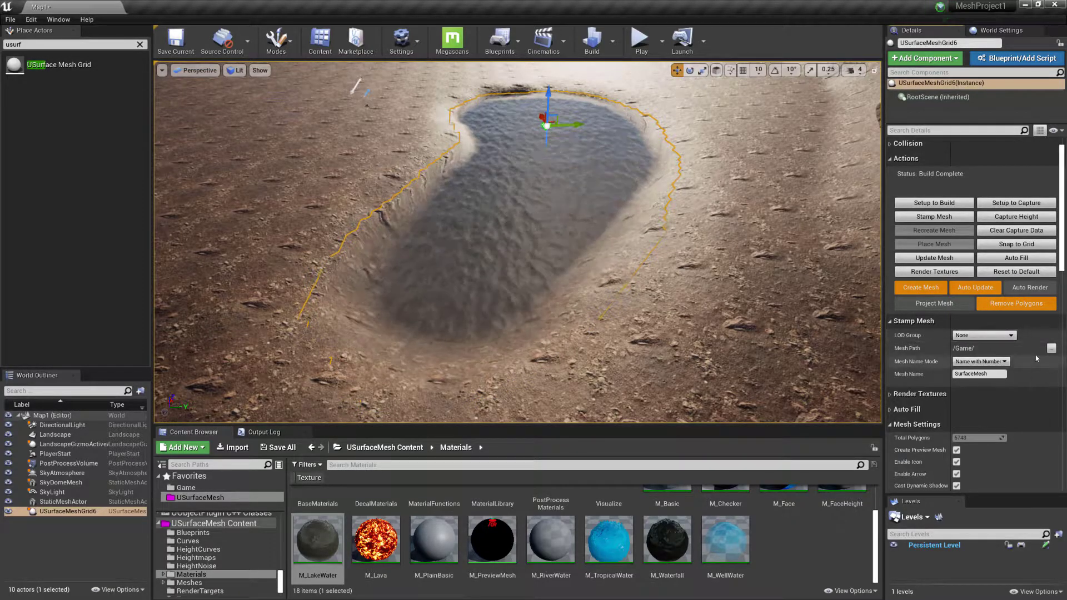
pyautogui.click(1051, 348)
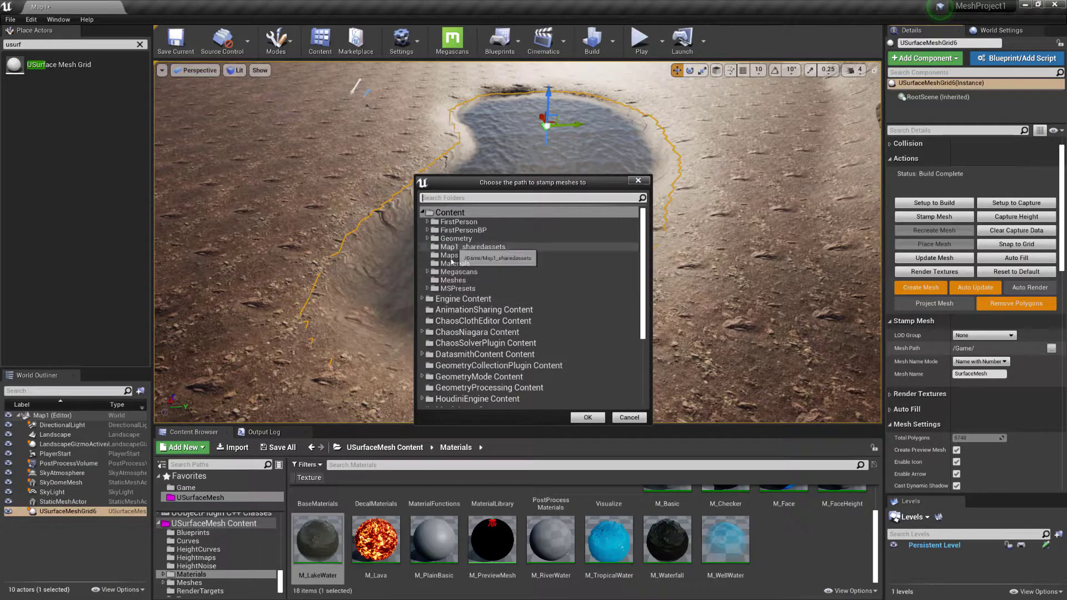
pyautogui.click(590, 418)
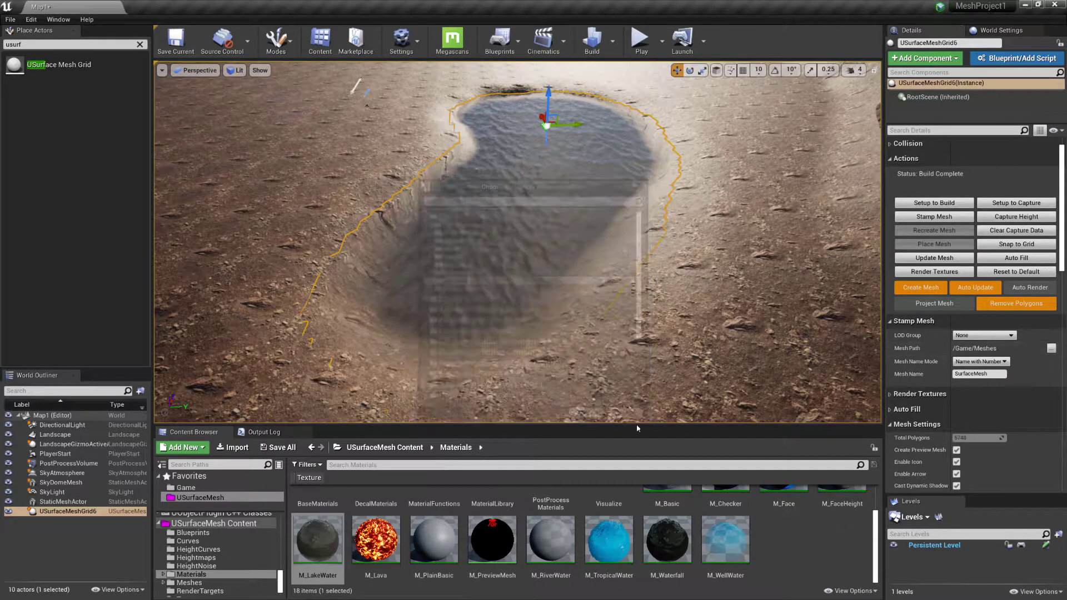
pyautogui.click(993, 362)
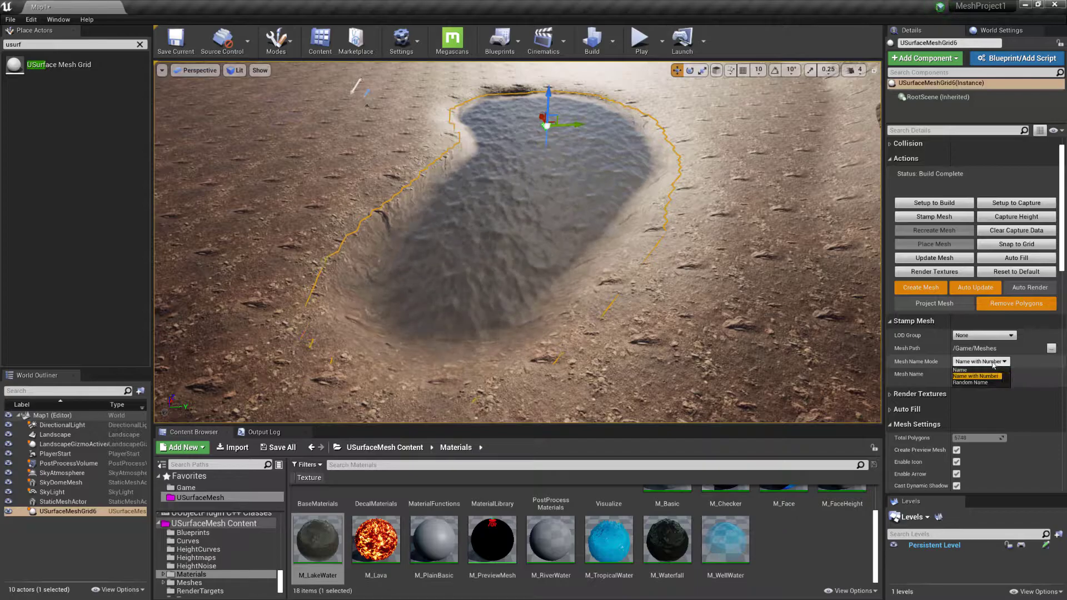
pyautogui.click(973, 384)
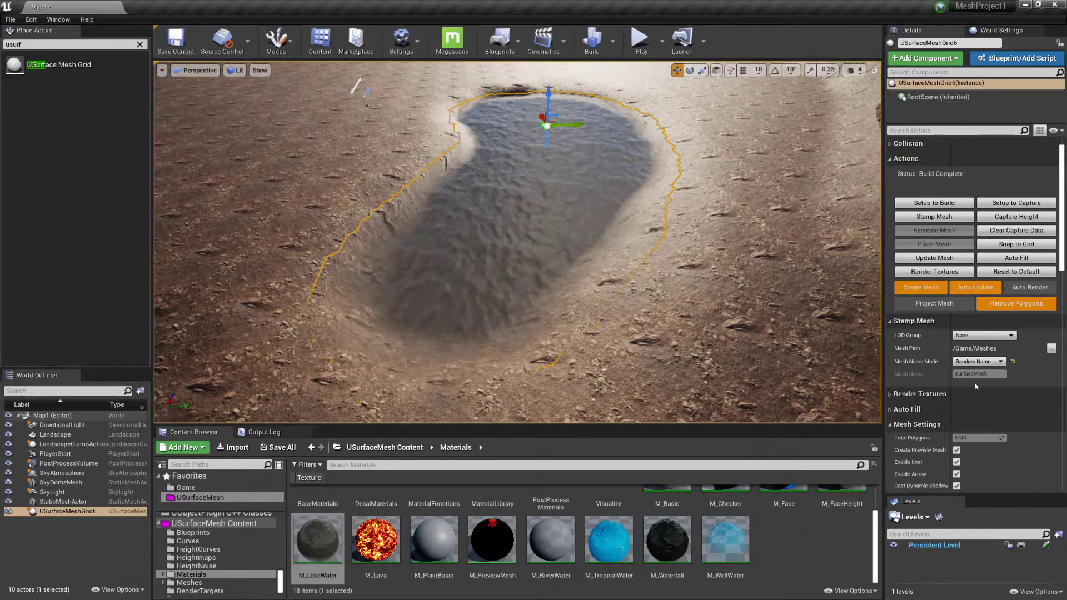
# Stamp the lake surface as a static mesh and select the stamped mesh in the level to review its details
pyautogui.click(897, 289)
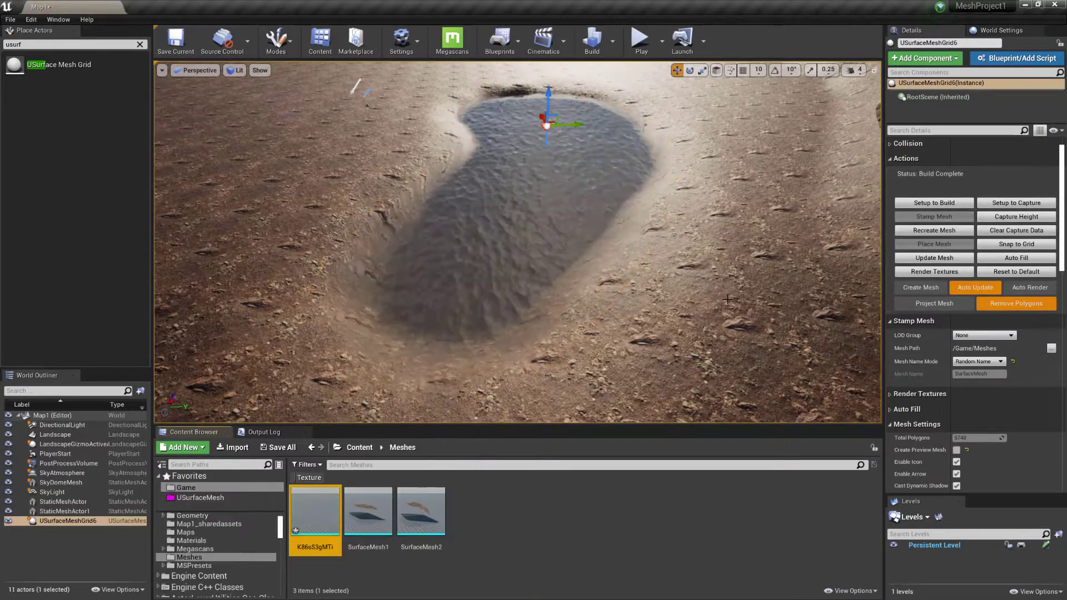
pyautogui.moveTo(620, 262); pyautogui.dragTo(617, 211, button='right')
pyautogui.click(617, 212)
pyautogui.scroll(-9, 961, 324)
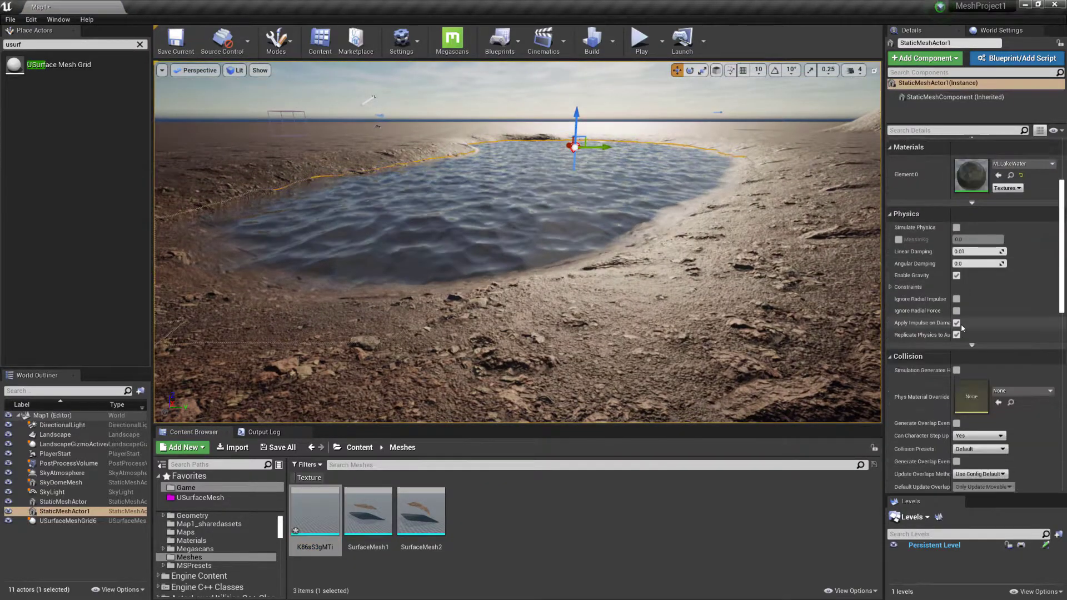
# Set the Collision Presets of the stamped lake mesh to NoCollision
pyautogui.click(967, 320)
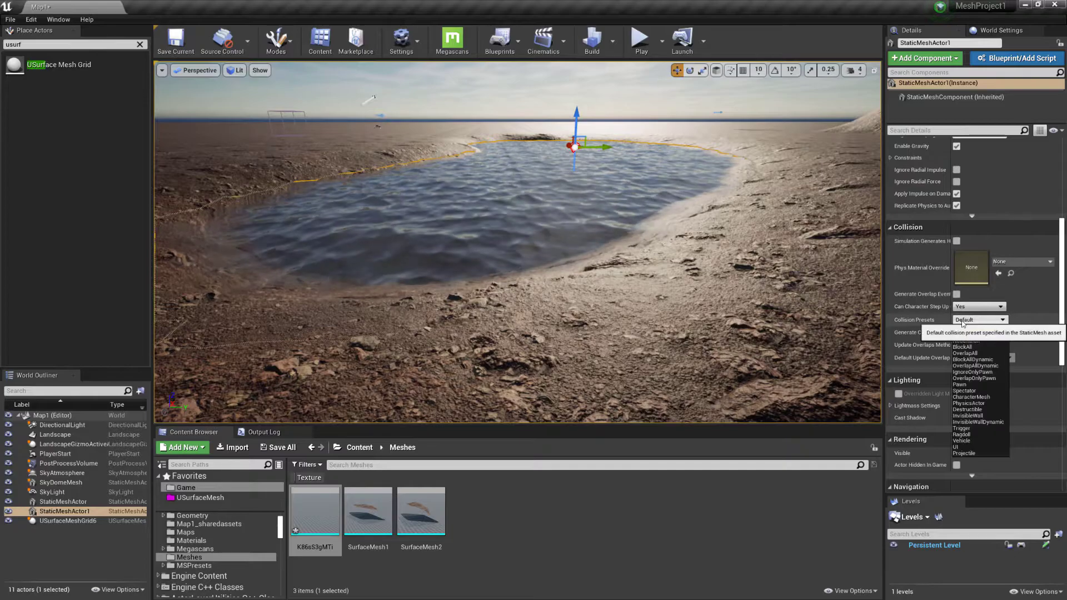
pyautogui.click(966, 341)
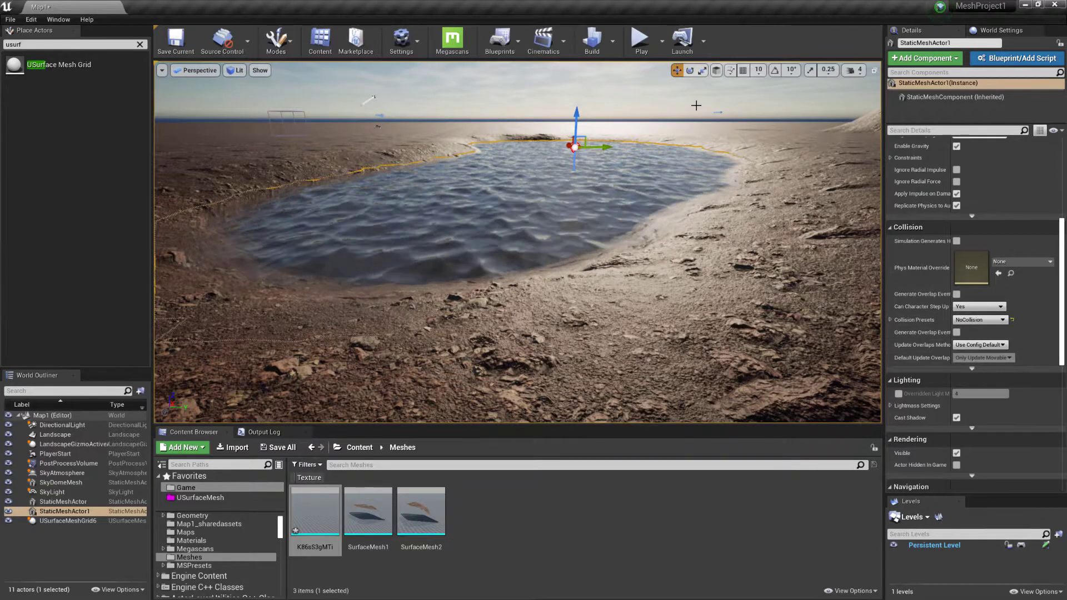
# Play the level, walk down into the lake and along its shore to check the water surface, and stop the play session
pyautogui.click(641, 41)
pyautogui.click(520, 254)
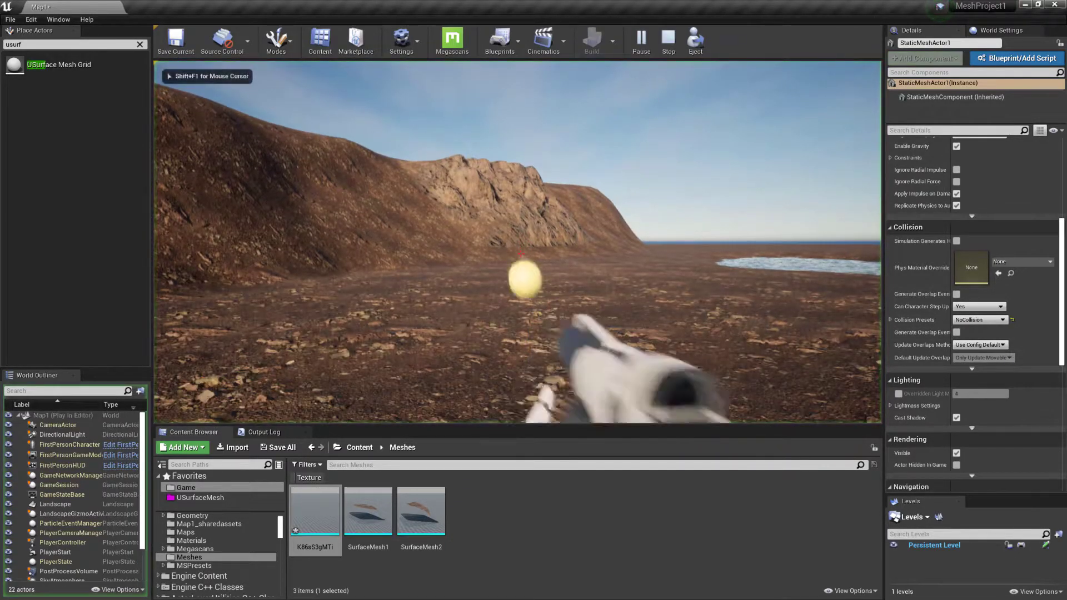
pyautogui.press('w')
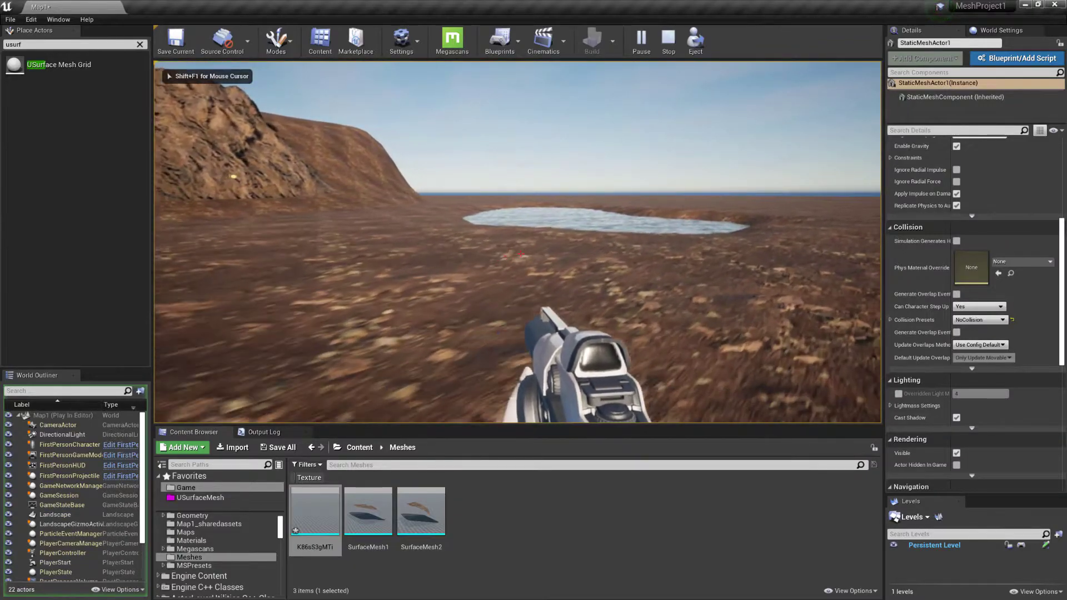
pyautogui.press('w')
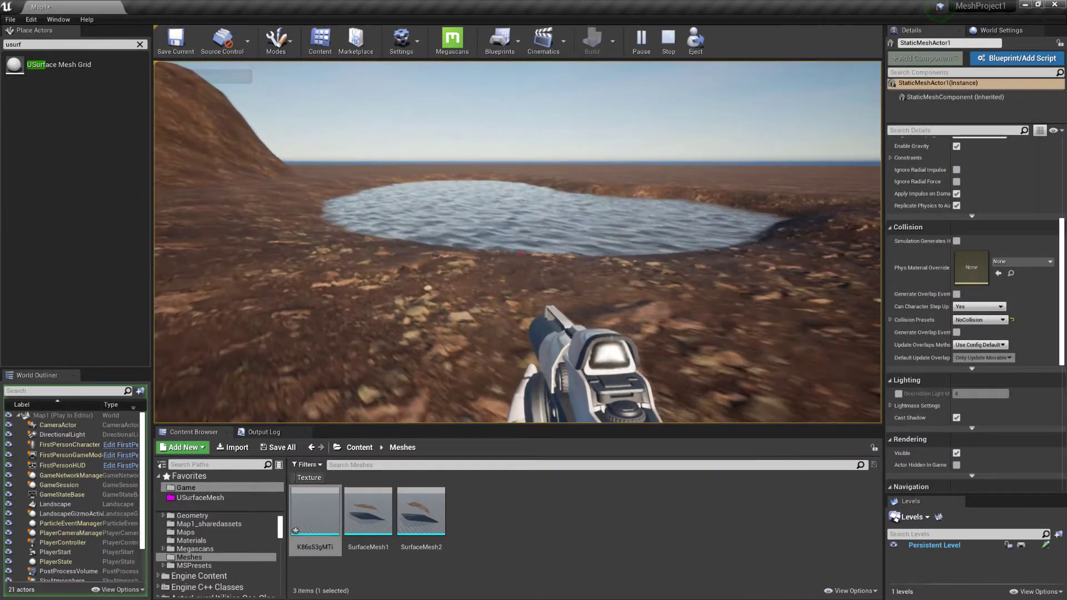
pyautogui.press('w')
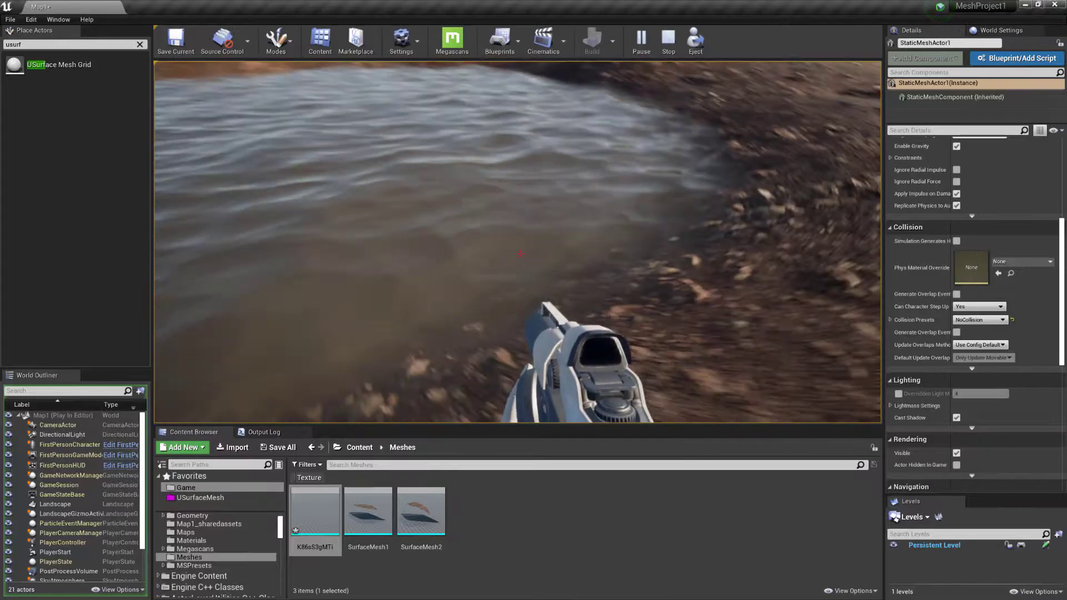
pyautogui.press('w')
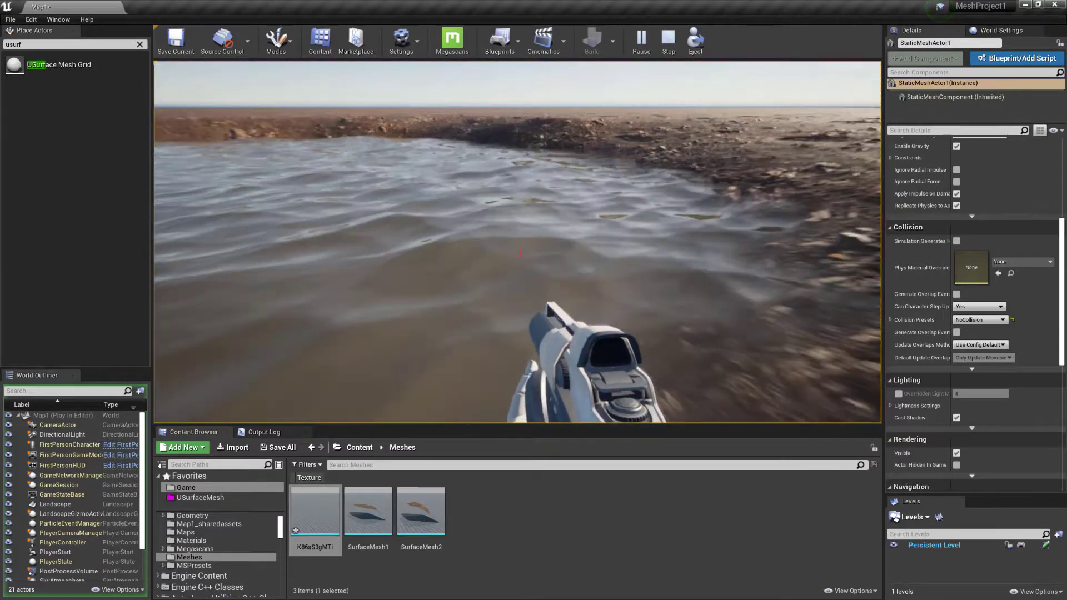
pyautogui.press('w')
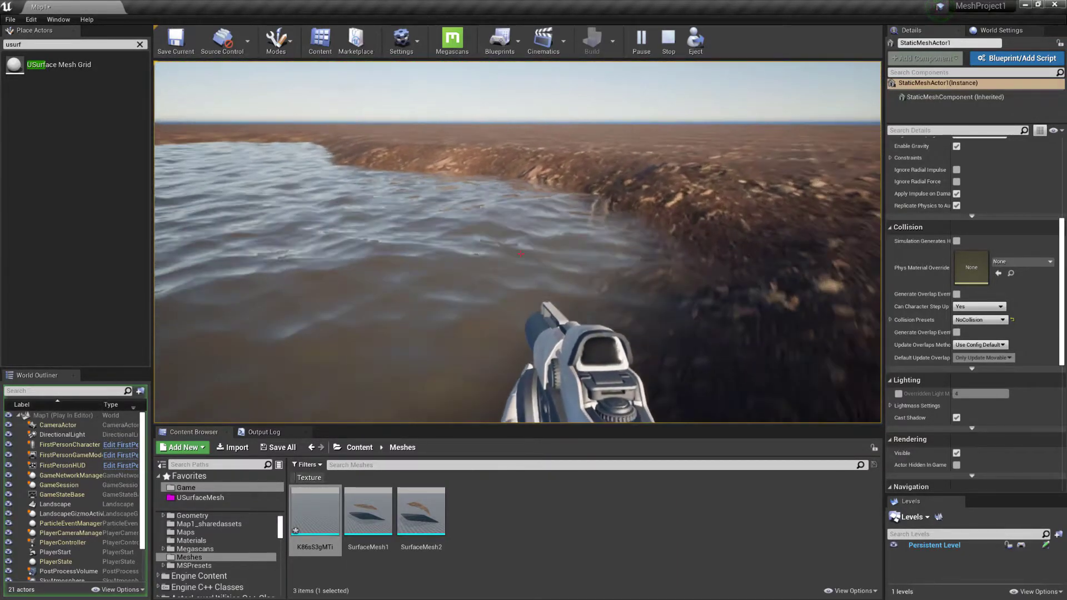
pyautogui.press('d')
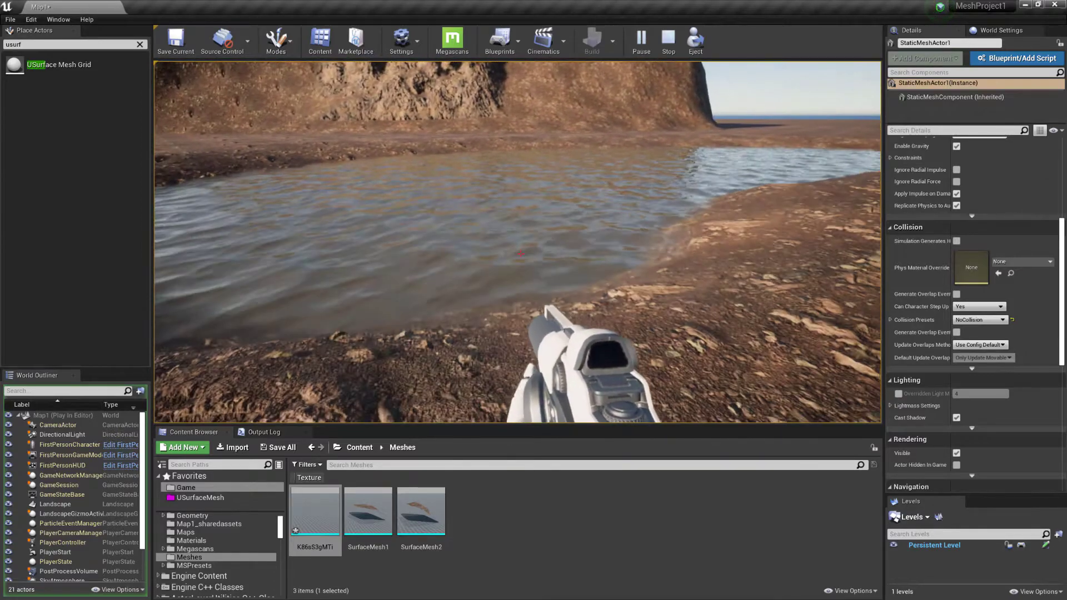
pyautogui.press('Escape')
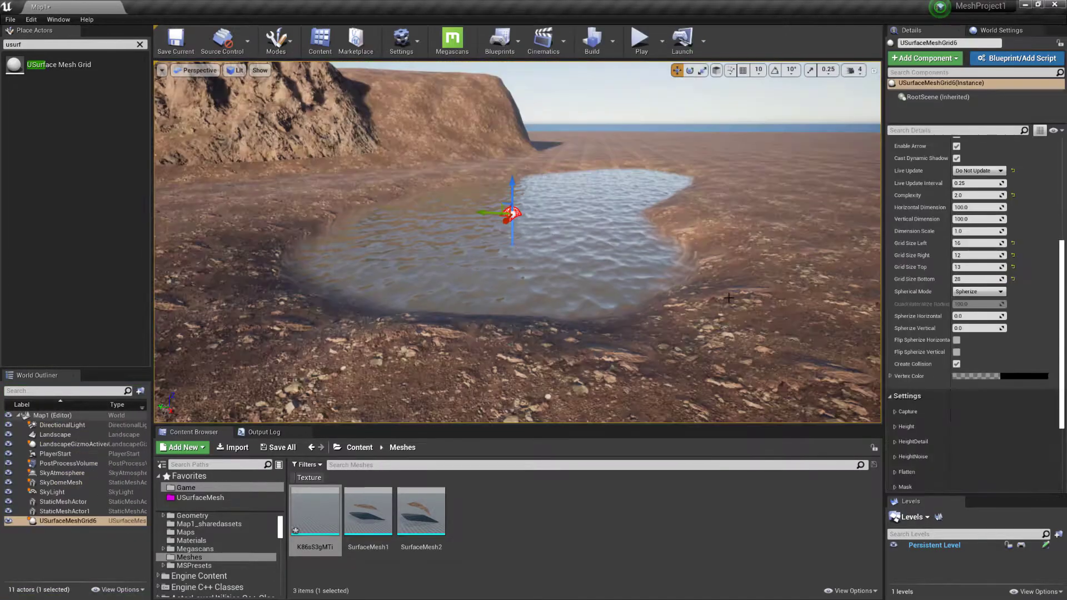